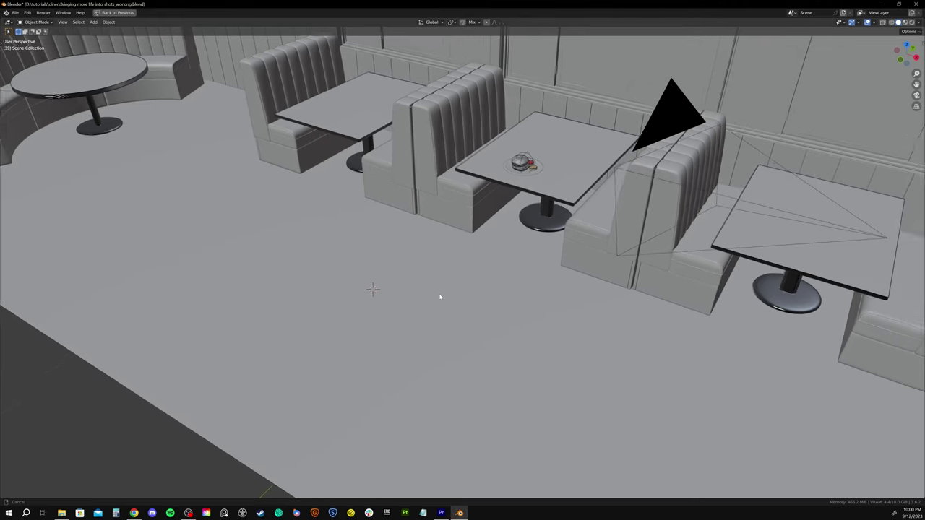
scroll(436, 295, "up", 2)
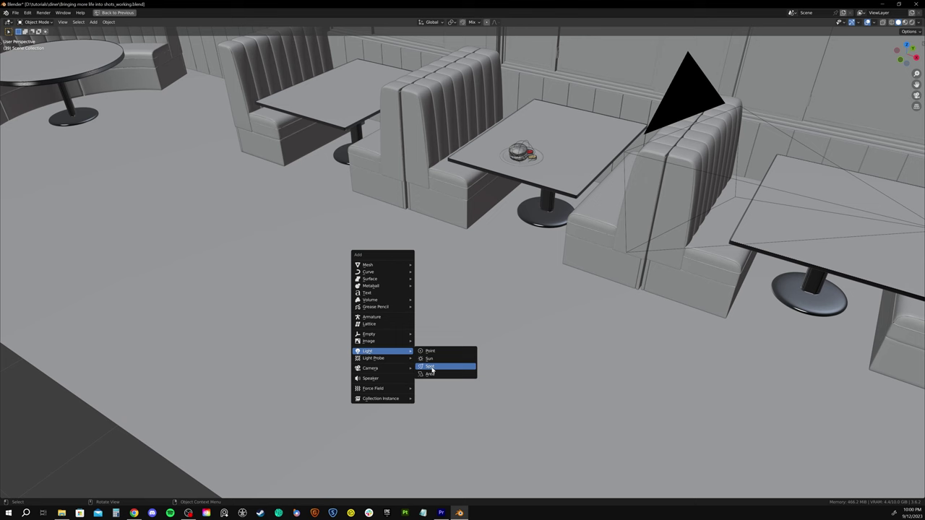
Step: Add a spot light, raise it on Z, tilt it on X, and slide it along X above the booths
left_click(444, 369)
key("g")
key("z")
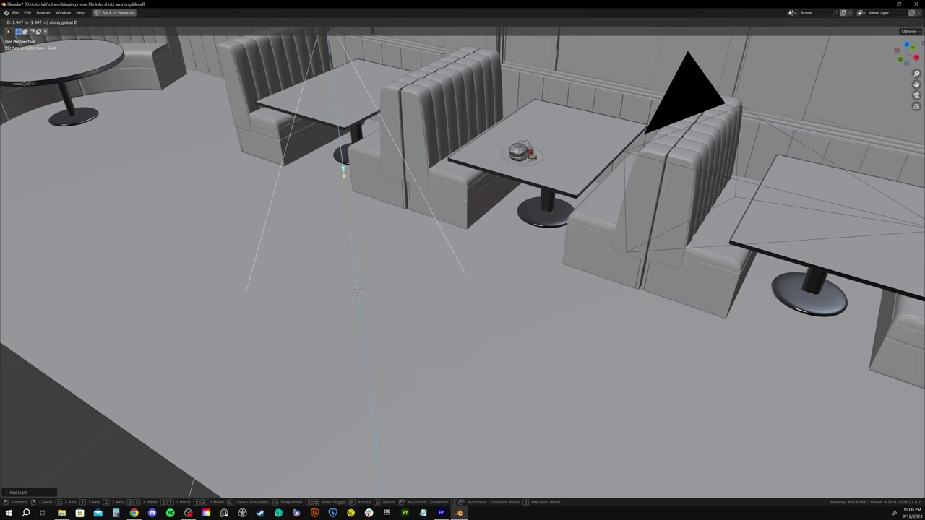
key("r")
key("x")
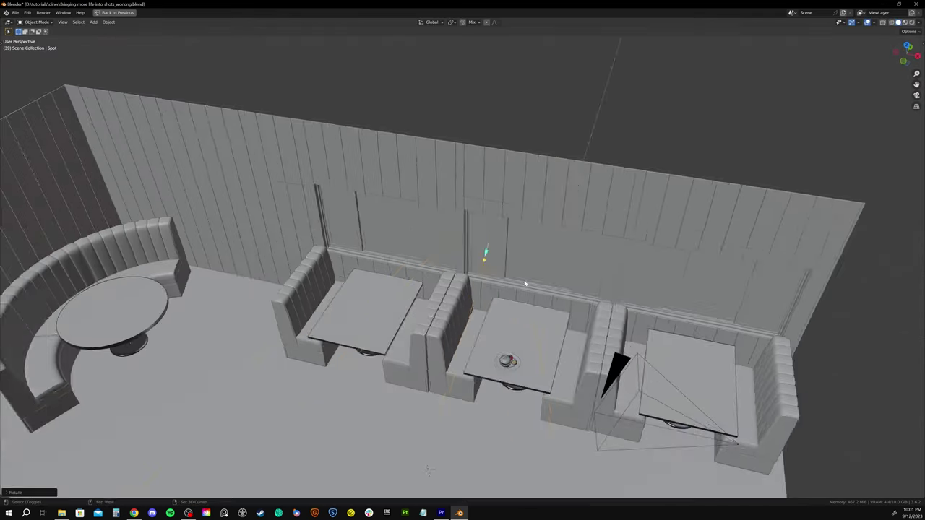
key("g")
key("x")
left_click(530, 240)
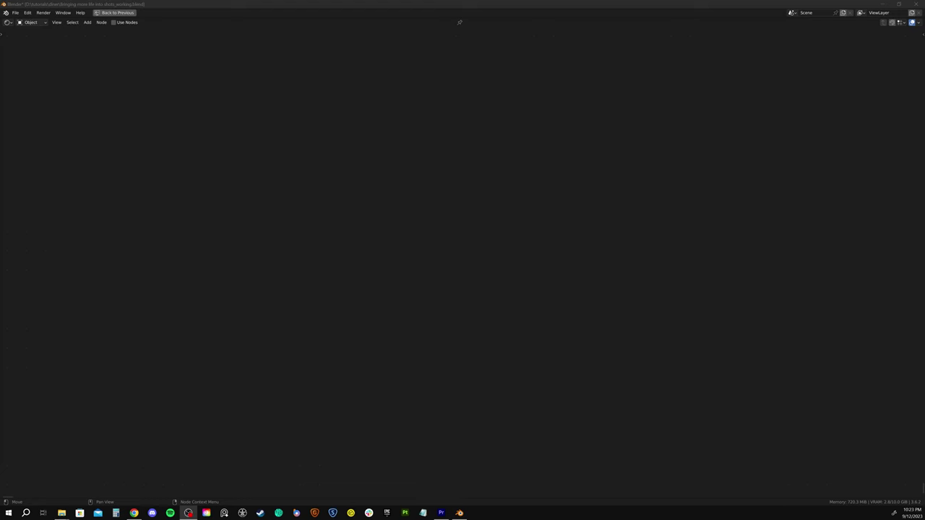
Step: Enable nodes for the spot light and bring in the IMG_3125.MOV movie as an image texture node
left_click(113, 23)
scroll(466, 256, "up", 5)
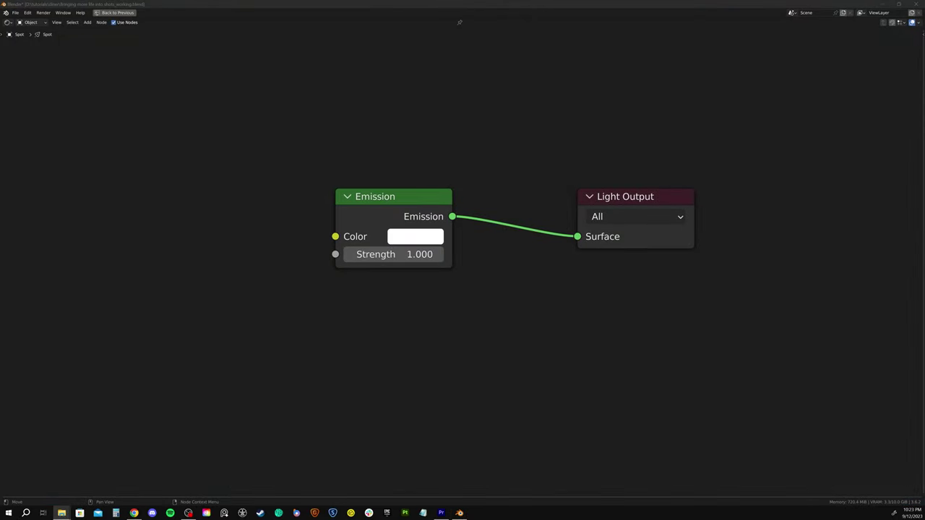
left_click_drag(460, 513, 159, 291)
left_click_drag(262, 335, 212, 165)
middle_click_drag(298, 243, 447, 248)
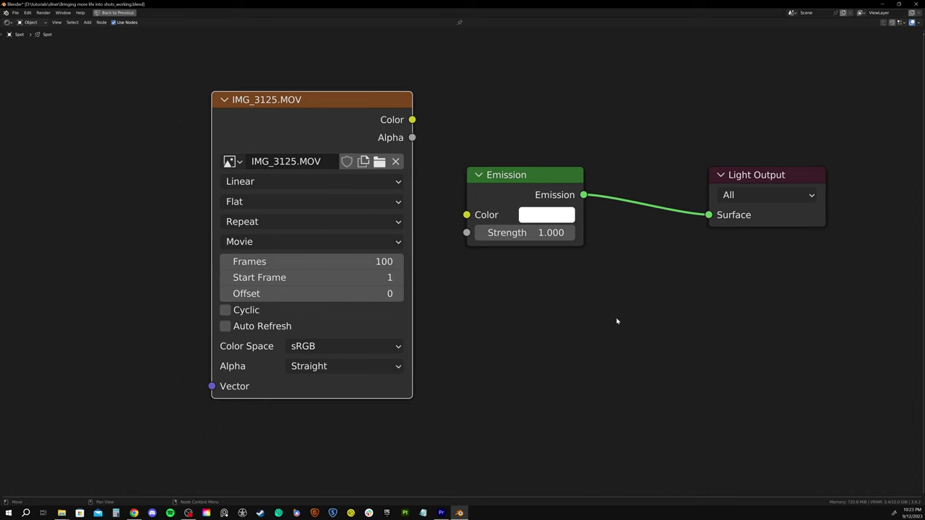
middle_click_drag(545, 314, 519, 313)
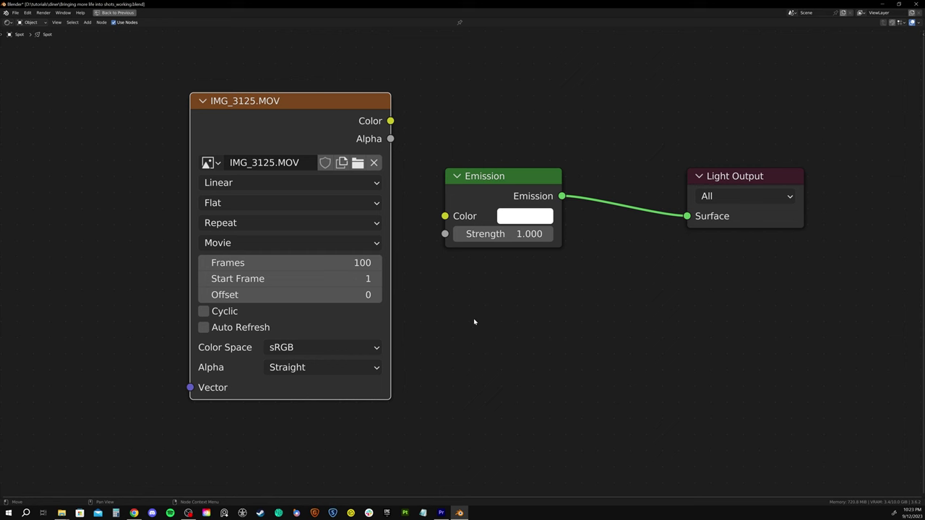
left_click(303, 244)
middle_click_drag(334, 132, 395, 217)
Step: Set the movie node to 100 frames, start frame 1, and frame offset 0
scroll(405, 253, "down", 1, "ctrl")
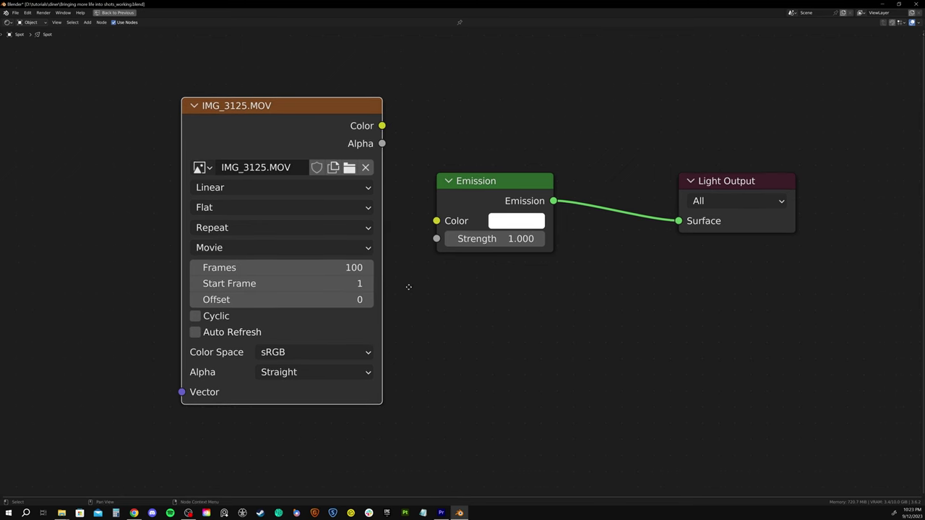
double_click(289, 269)
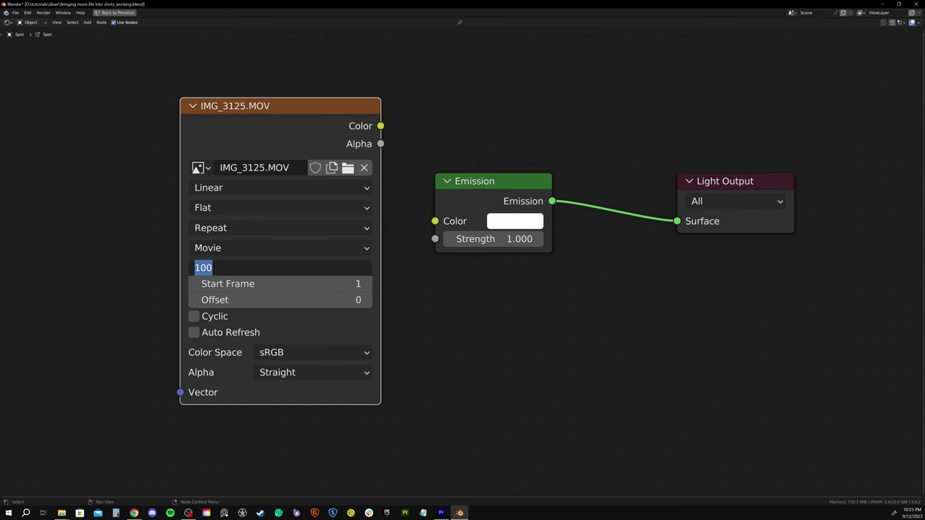
key("Return")
double_click(289, 284)
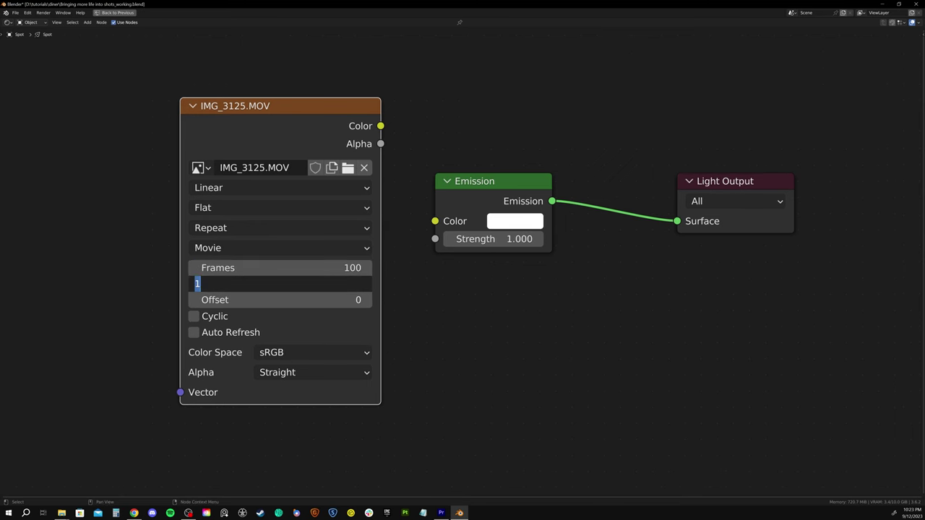
key("Return")
double_click(292, 299)
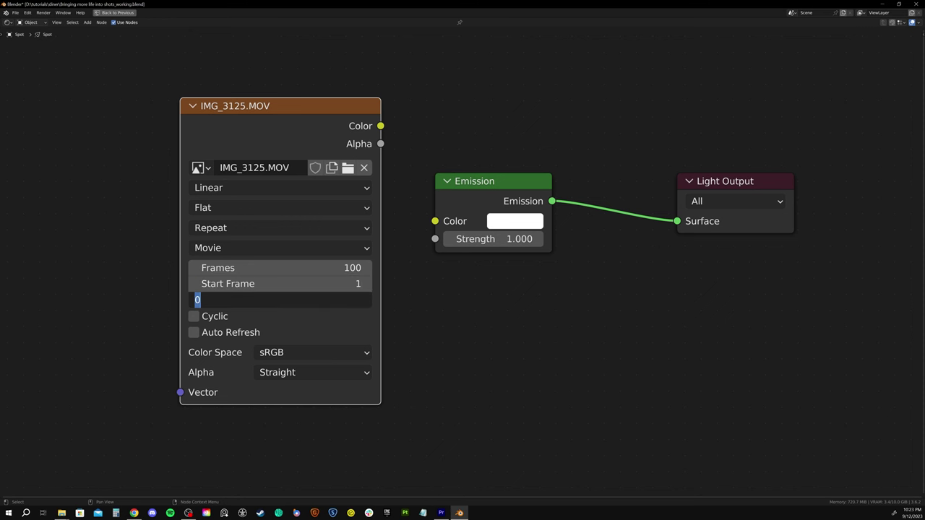
type("50")
key("Return")
double_click(290, 299)
type("0")
key("Return")
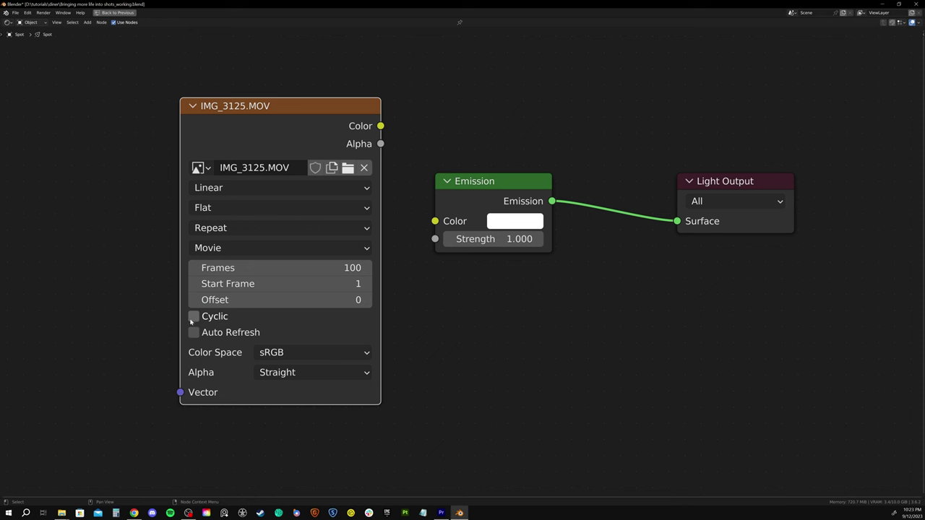
left_click(459, 330)
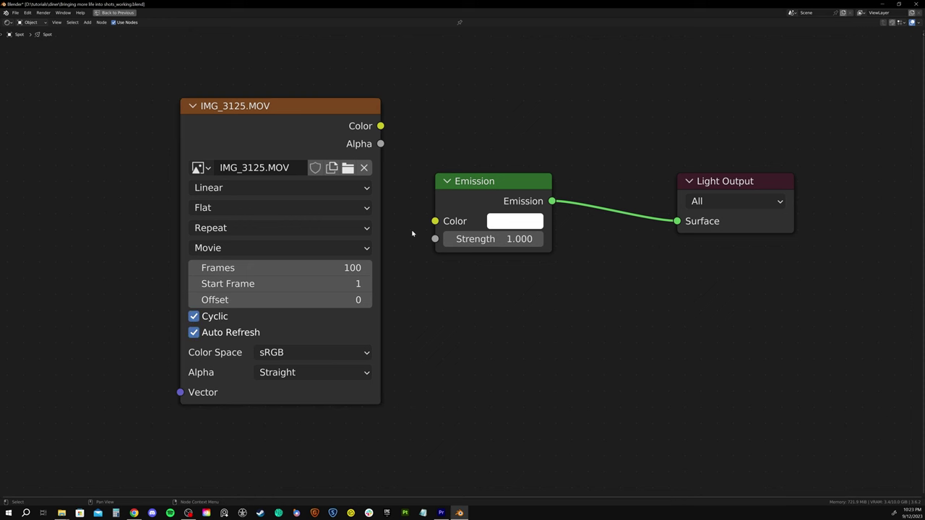
Step: Link the movie's Color to Emission Color and add Texture Coordinate and Mapping nodes with Ctrl+T
left_click_drag(387, 127, 434, 221)
middle_click_drag(459, 321, 505, 318)
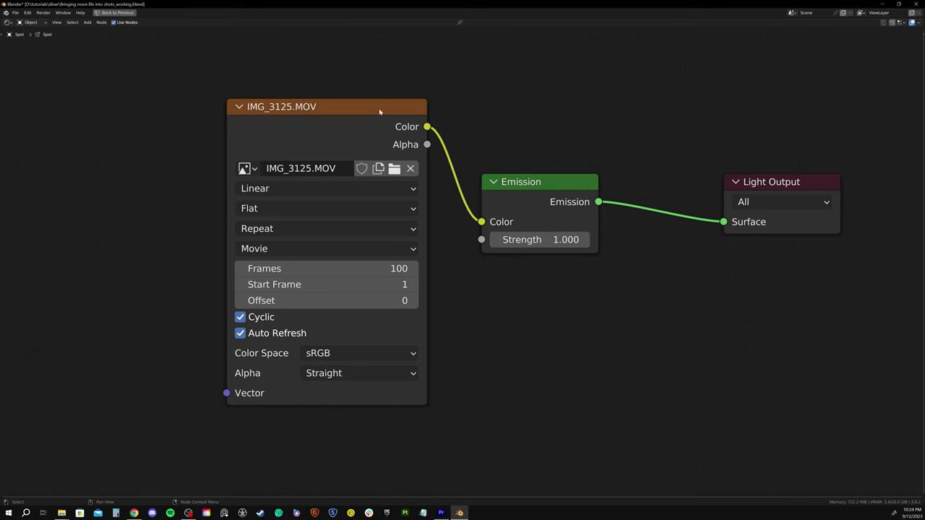
left_click_drag(379, 111, 345, 124)
middle_click_drag(448, 318, 485, 308)
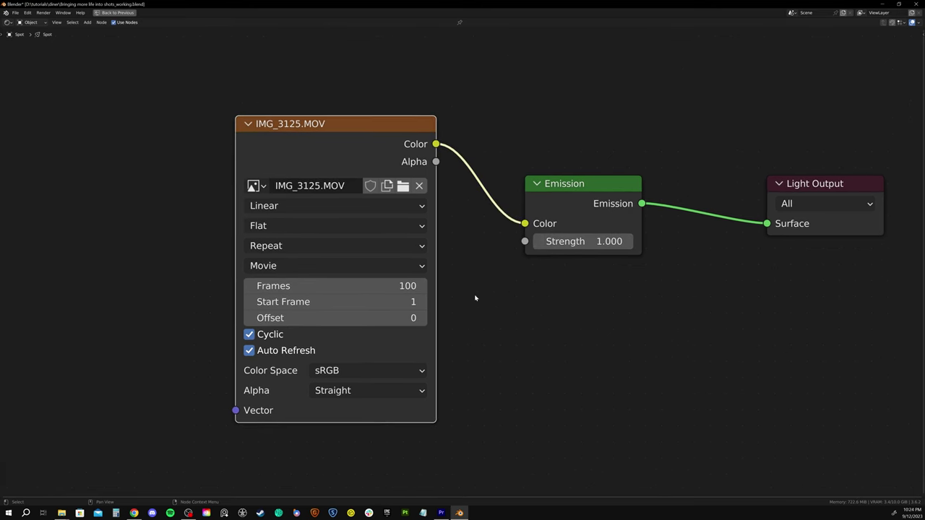
key("ctrl+t")
middle_click_drag(141, 107, 378, 101)
left_click(396, 132)
Step: Feed Texture Coordinate Normal into the Mapping vector, offset Location X and Y by 0.5 m
left_click(400, 150)
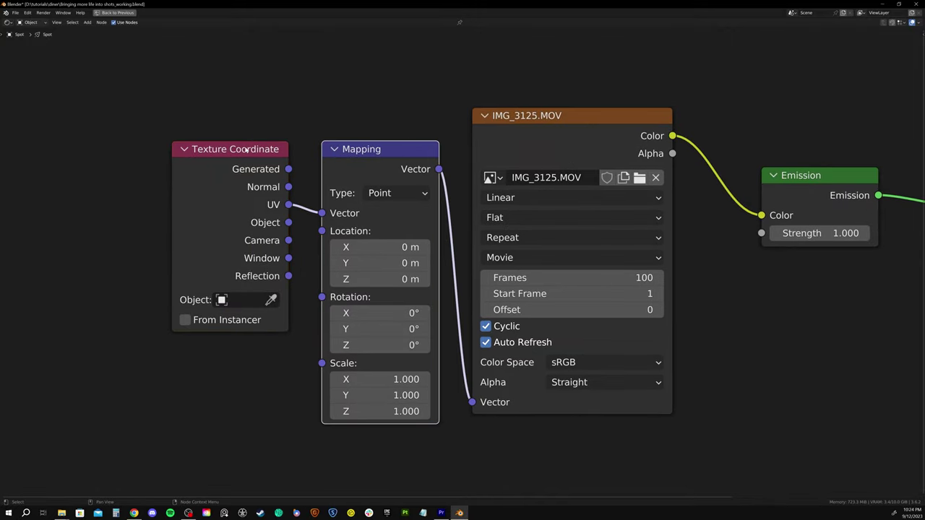
left_click(215, 149)
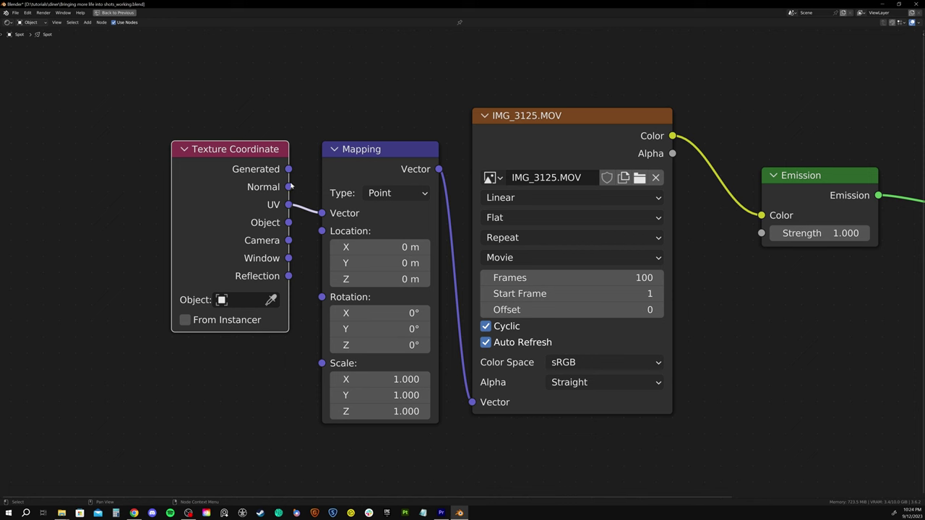
left_click_drag(290, 187, 322, 212)
middle_click_drag(302, 178, 227, 169)
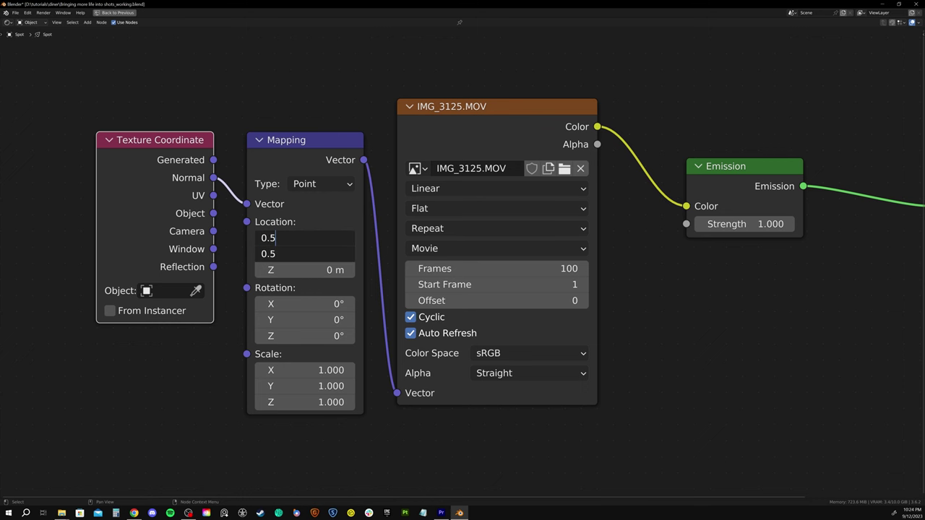
key("Return")
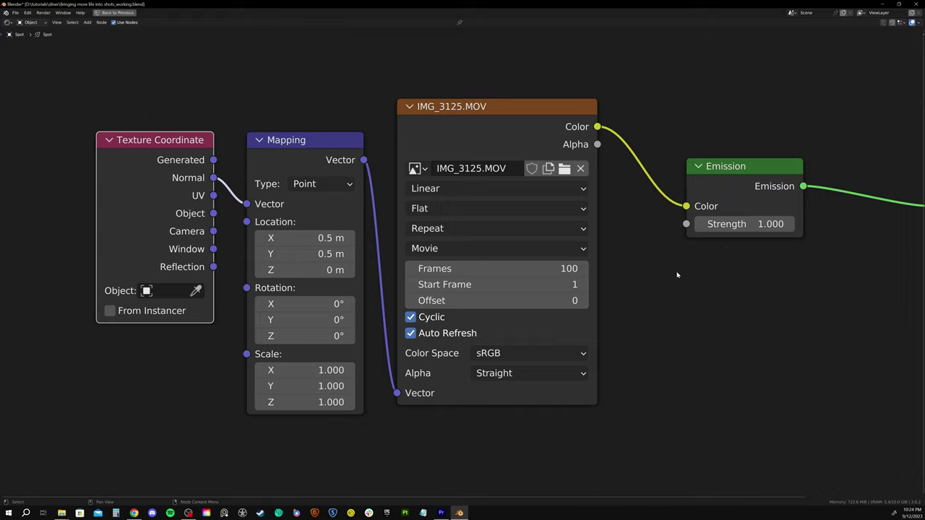
middle_click_drag(680, 270, 545, 279)
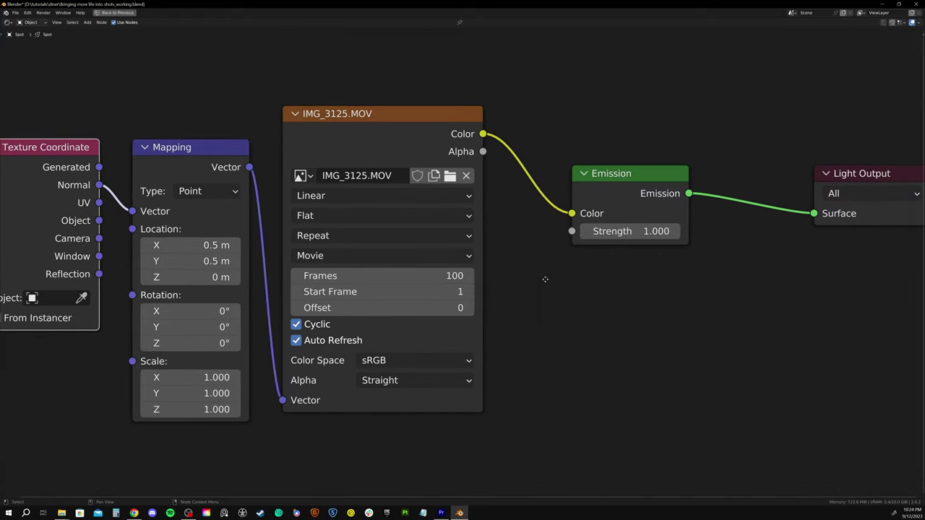
left_click_drag(628, 174, 724, 175)
key("shift+a")
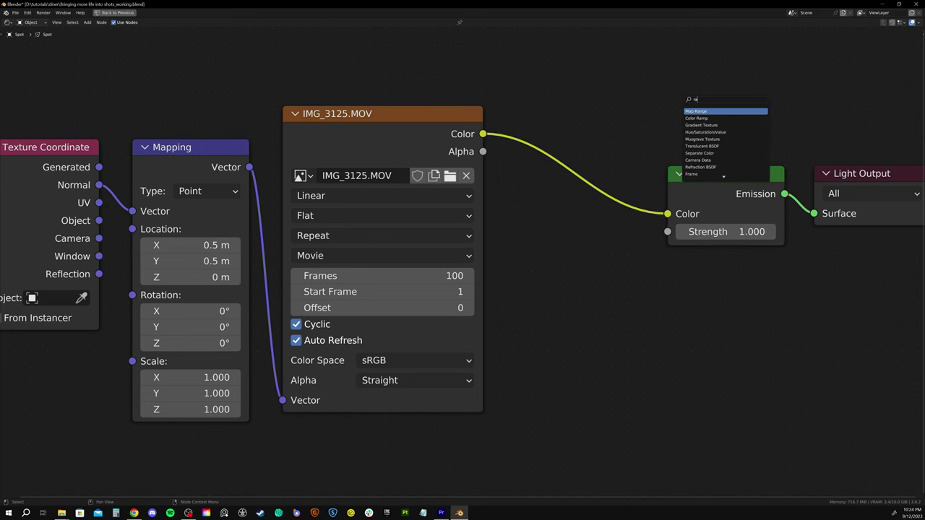
Step: Insert a Map Range (To Max 50) and a Color Ramp with black stop at 0.085 before Emission
key("Return")
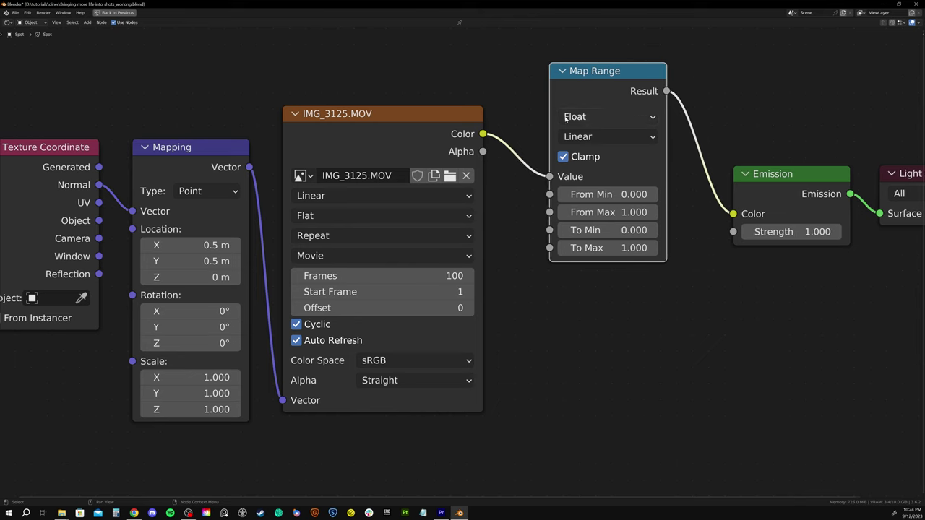
middle_click_drag(701, 192, 531, 272)
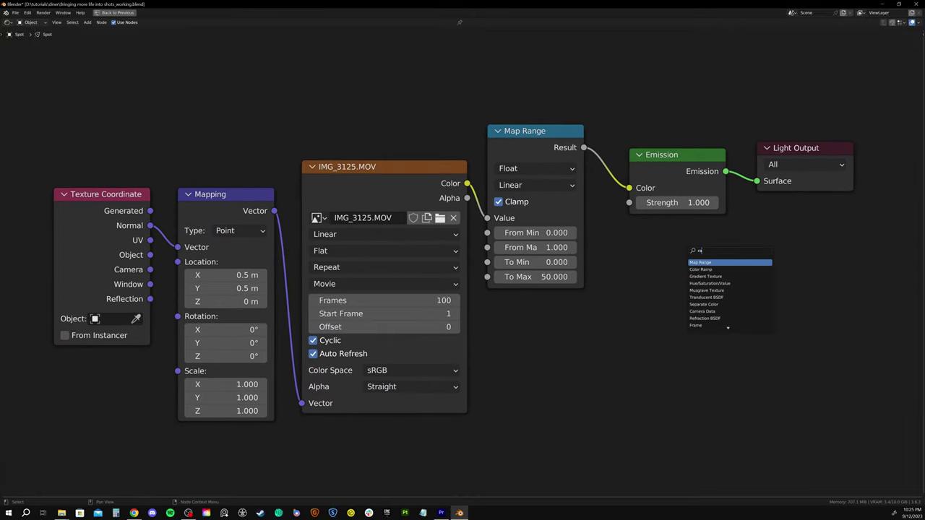
key("Down")
key("Return")
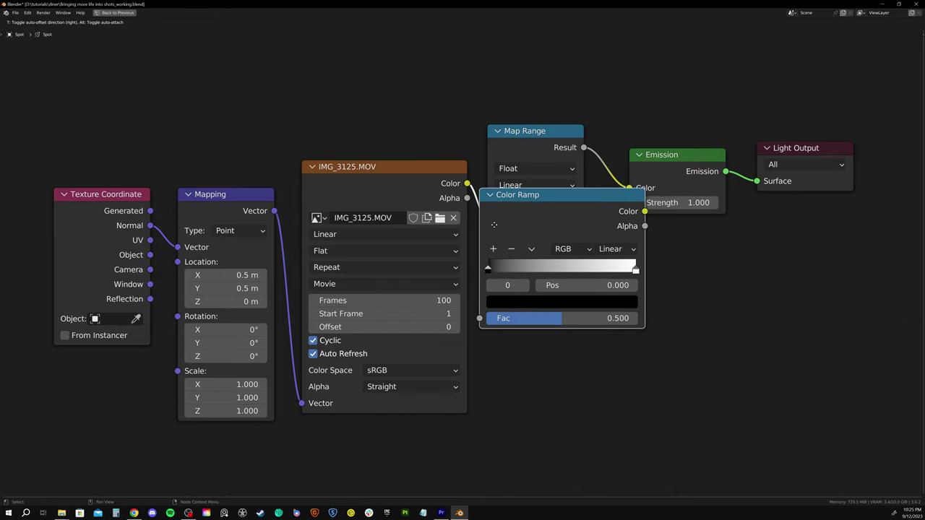
left_click(535, 220)
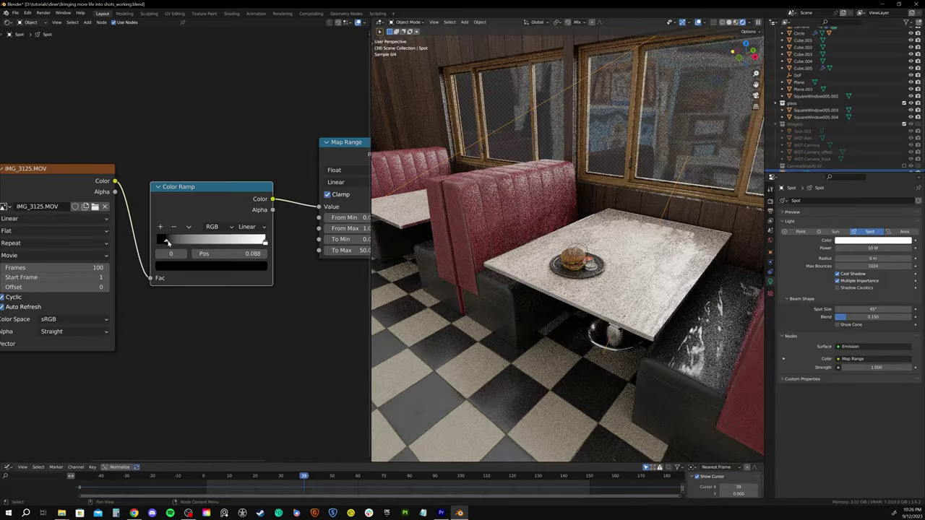
mouse_move(168, 243)
left_mouse_down()
mouse_move(183, 239)
mouse_move(153, 239)
mouse_move(168, 239)
left_mouse_up()
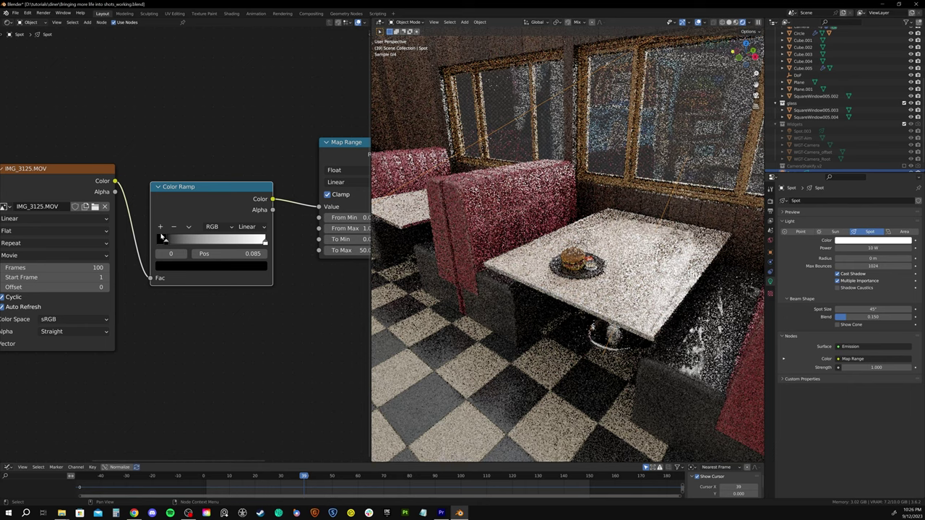
Step: Set the spot light's Radius to 0.03 m in its Light properties
middle_click_drag(196, 240, 13, 241)
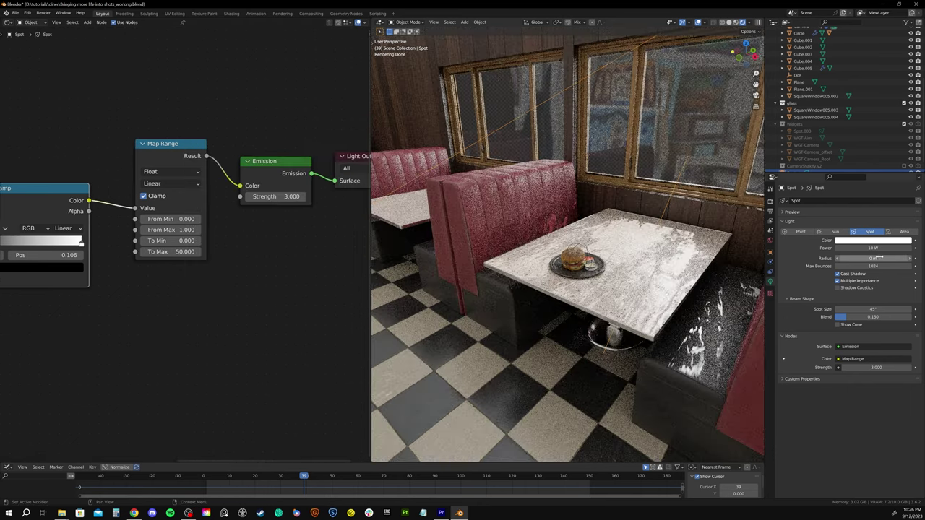
left_click_drag(867, 258, 885, 258)
left_click(873, 258)
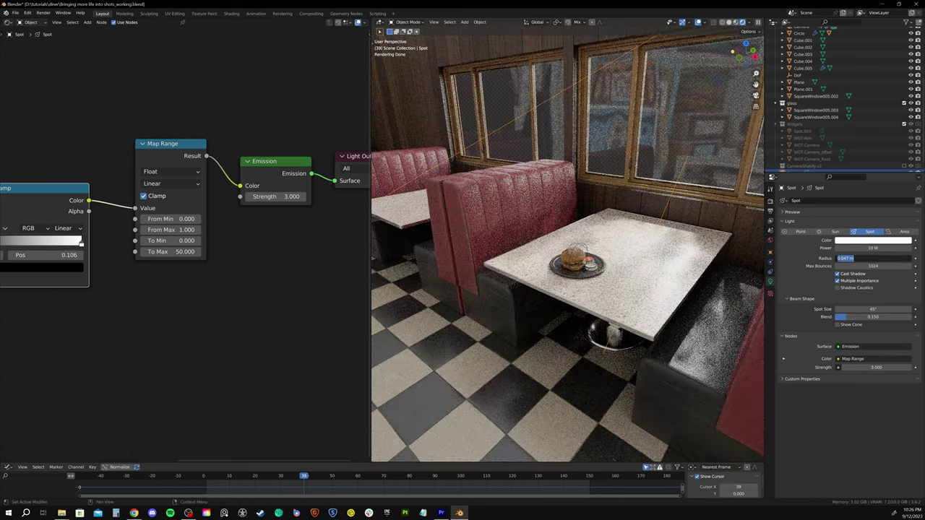
key("Return")
scroll(568, 246, "up", 6)
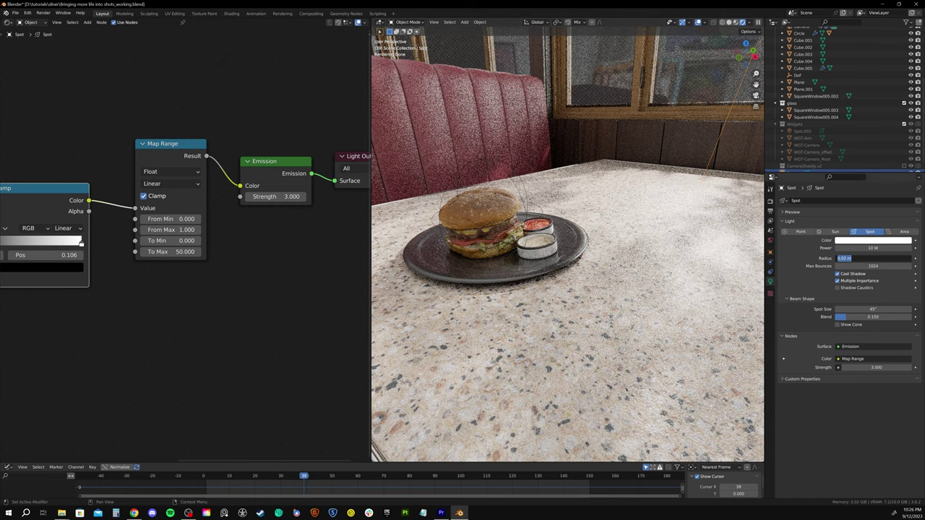
key("Return")
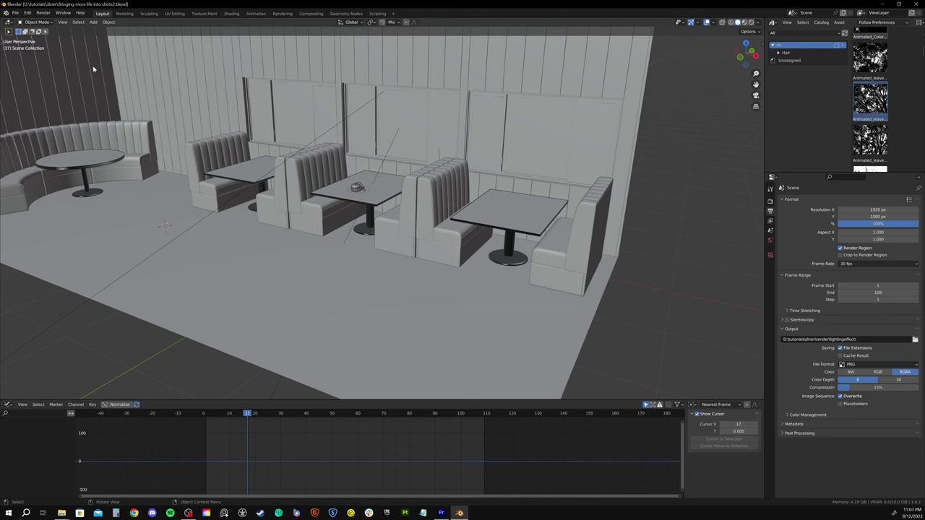
Step: Filter the Preferences add-ons by 'camer' to check the Add Camera Rigs add-on
left_click(27, 14)
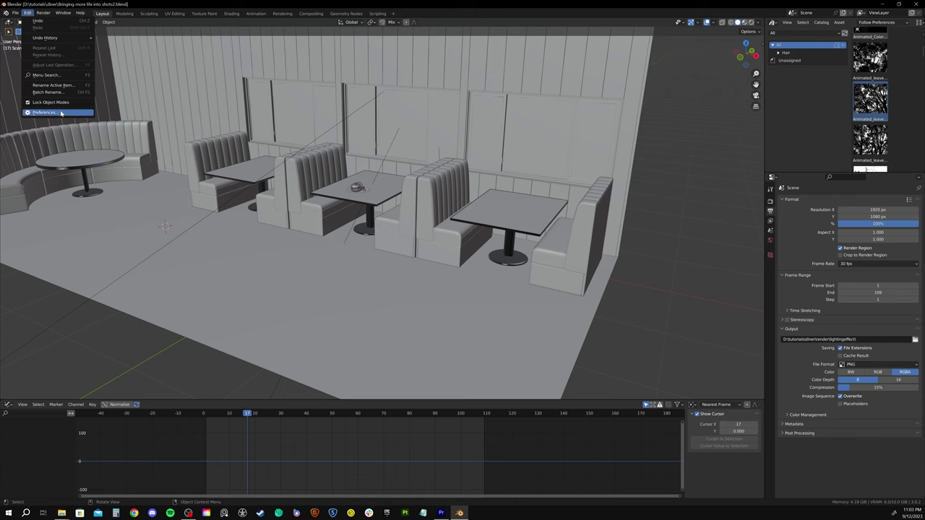
left_click(45, 113)
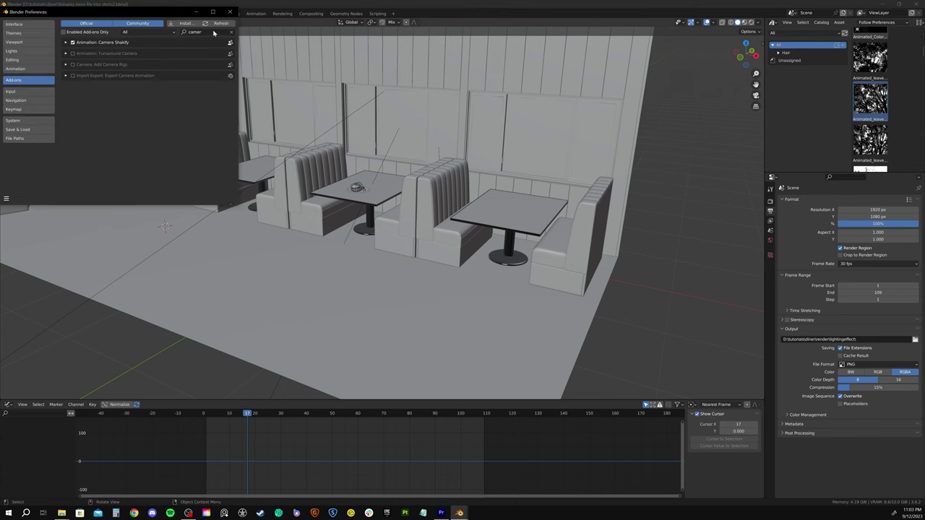
key("BackSpace")
type("camer")
Step: Bring up the viewport's Add menu to reach the Camera rig choices
left_click(378, 185)
key("shift+a")
mouse_move(379, 185)
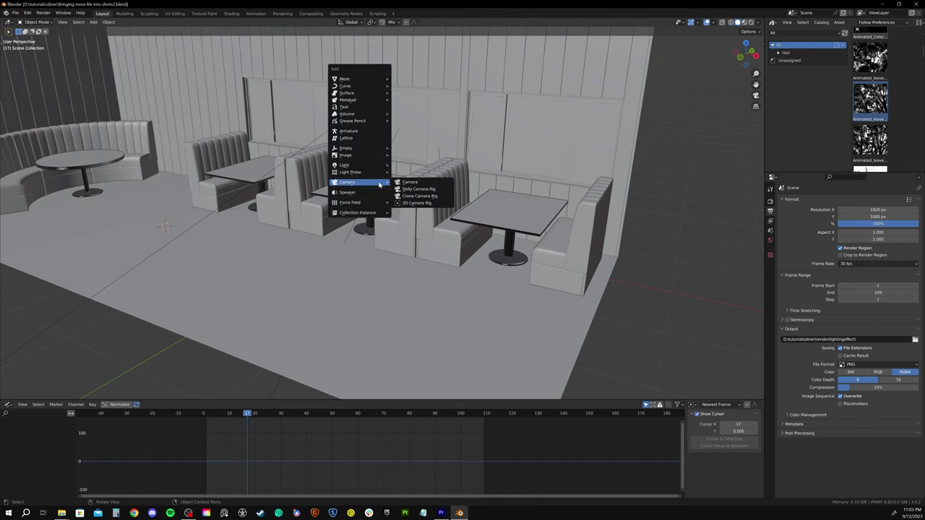
Step: Add a Dolly Camera Rig and frame the view on it
left_click(446, 196)
left_click(346, 172)
key("KP_Decimal")
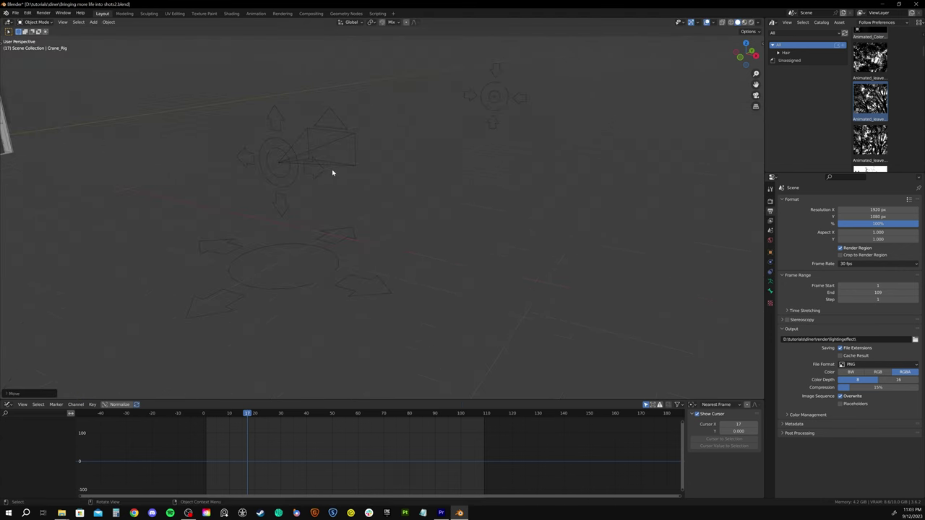
key("ctrl+Tab")
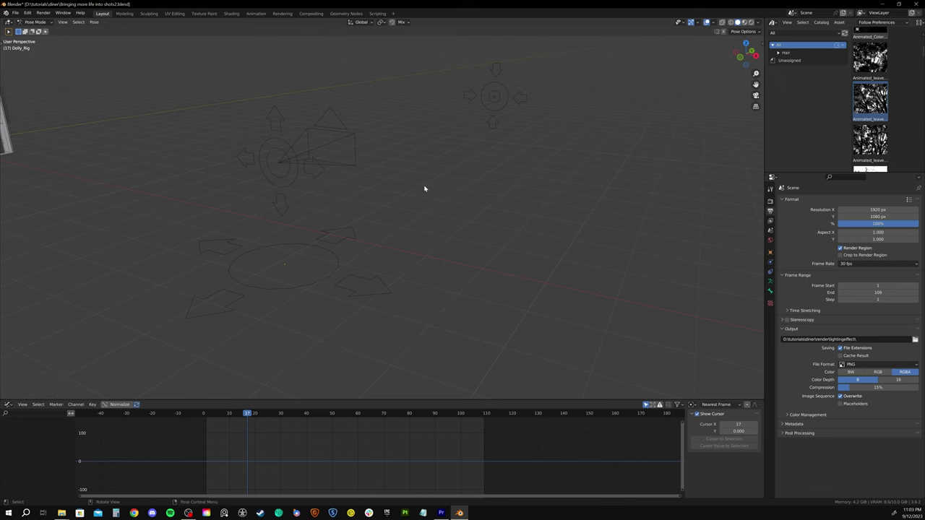
middle_click_drag(431, 193, 424, 196)
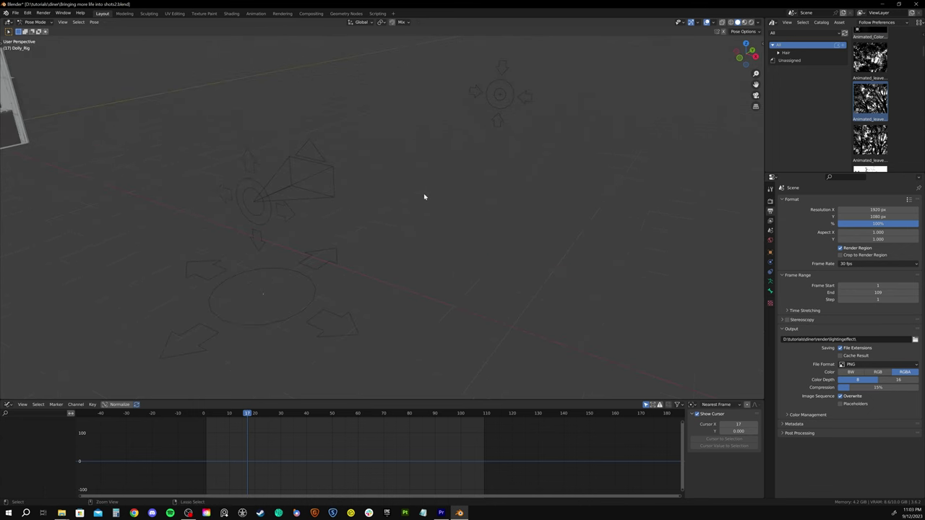
key("ctrl+Tab")
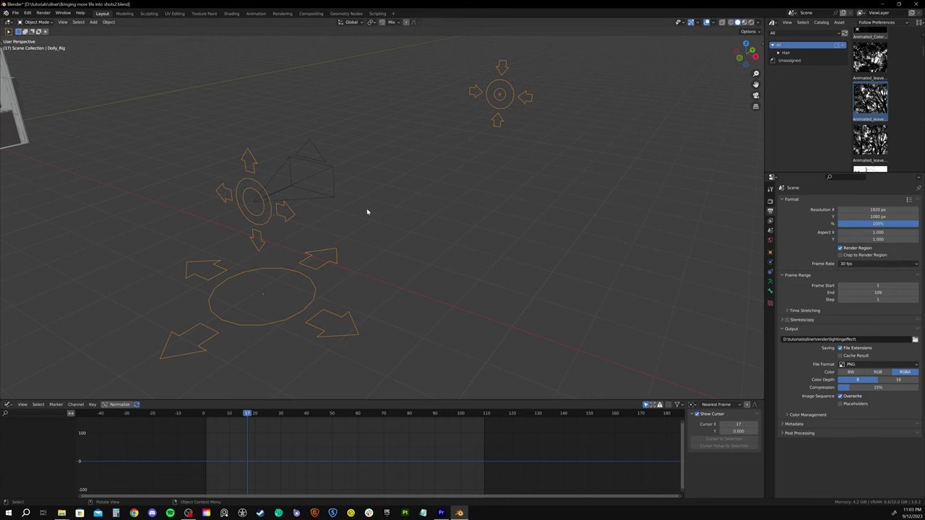
scroll(366, 212, "down", 6)
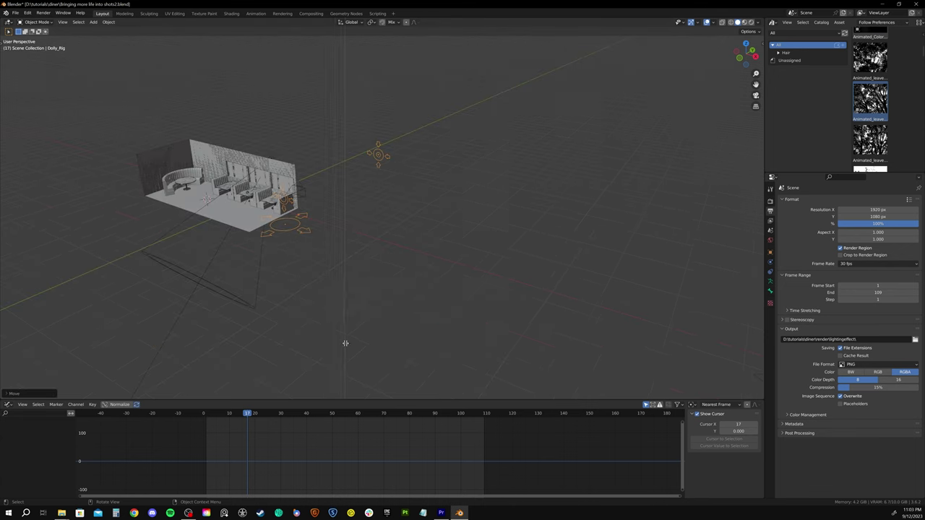
Step: Split the viewport with one half in camera view, then move and rotate the rig to face the booths
left_click(345, 343)
key("KP_0")
scroll(301, 203, "up", 3)
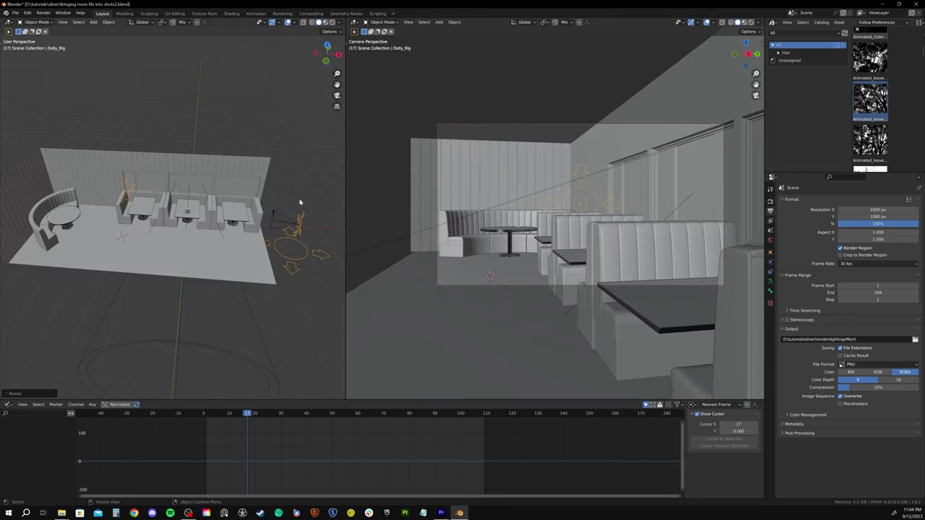
key("KP_7")
key("g")
left_click(178, 226)
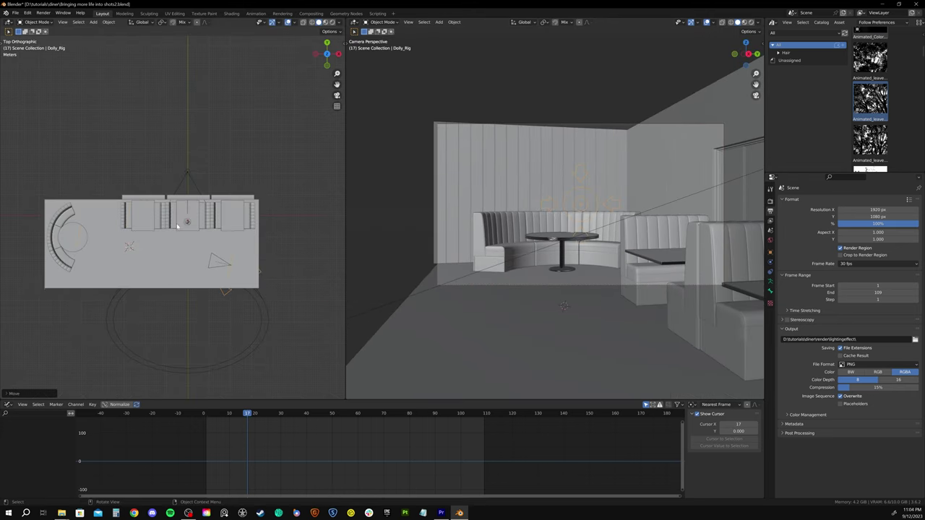
key("r")
left_click(208, 247)
scroll(209, 247, "up", 3)
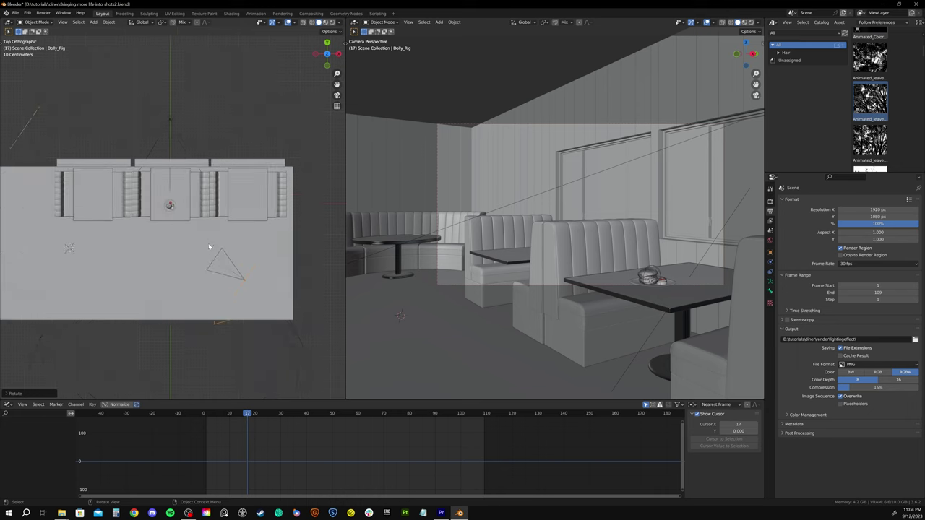
middle_click_drag(209, 247, 237, 182)
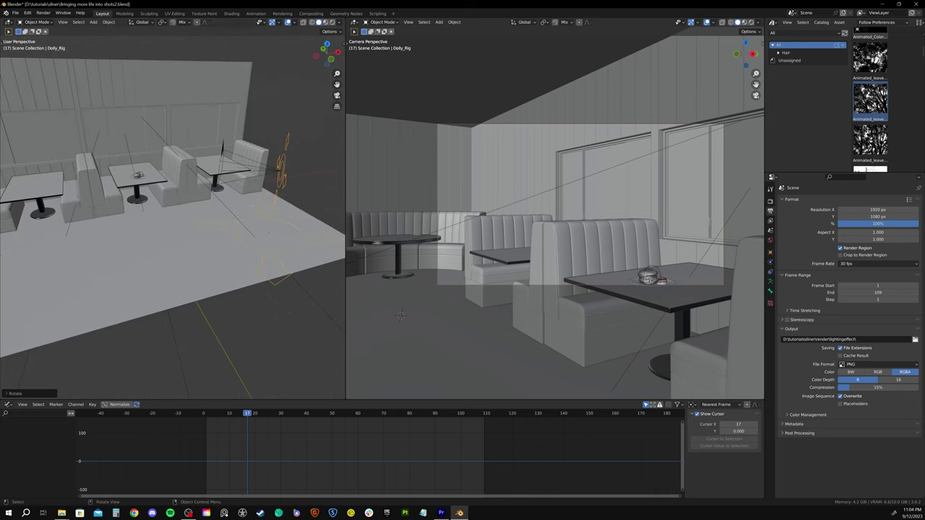
Step: In Pose Mode, move the rig's Aim control over the table and adjust its height along Z
key("ctrl+Tab")
middle_click_drag(237, 183, 186, 209)
scroll(113, 115, "up", 5)
left_click(181, 177)
key("g")
left_click(184, 166)
left_click(163, 162)
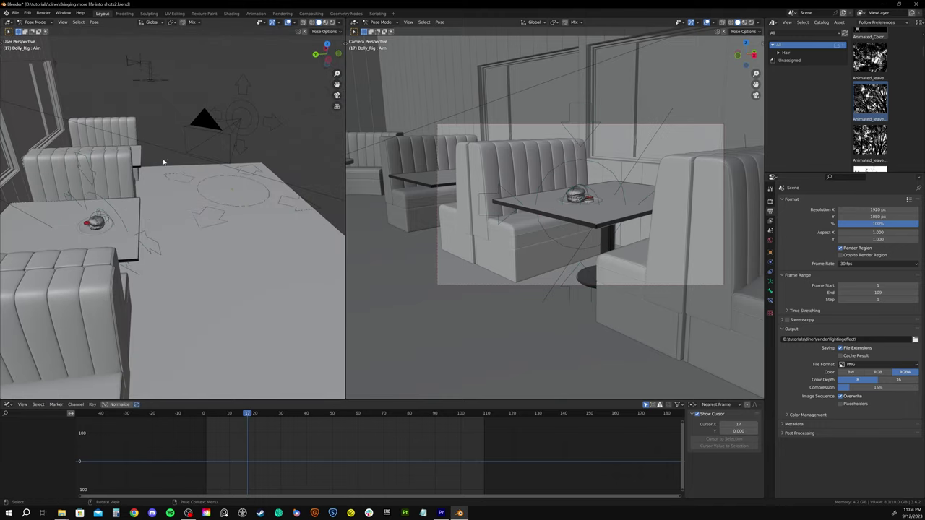
left_click(104, 202)
key("g")
key("z")
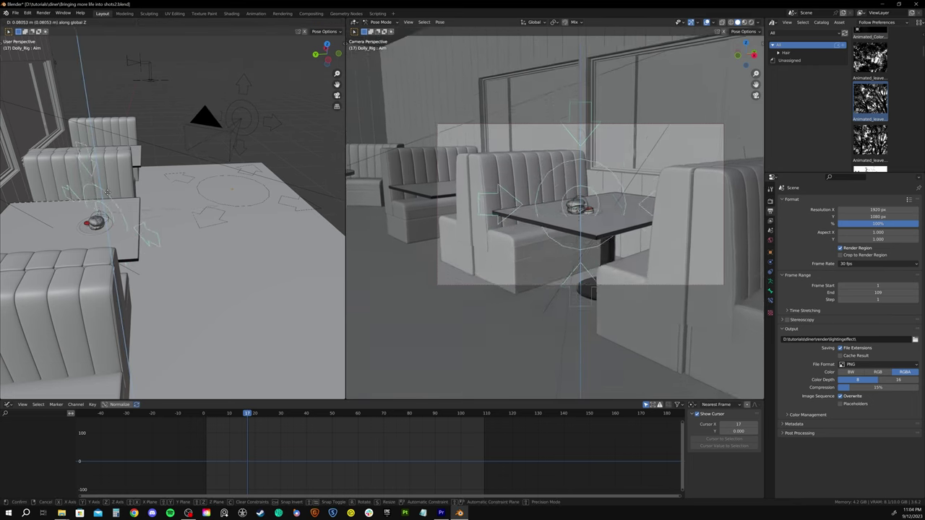
left_click(122, 194)
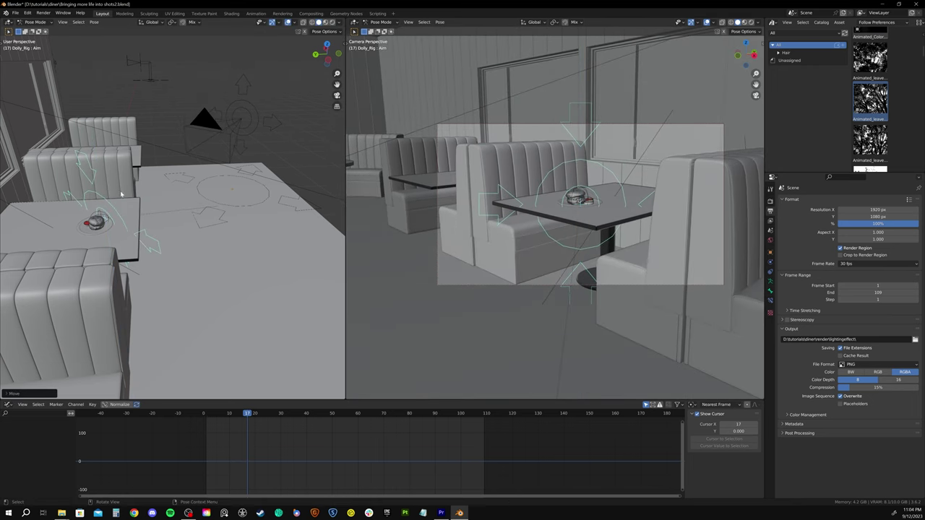
Step: Slide the rig's Root across the floor plane to reposition the dolly
left_click(257, 113)
middle_click_drag(256, 114, 289, 154)
key("g")
key("x")
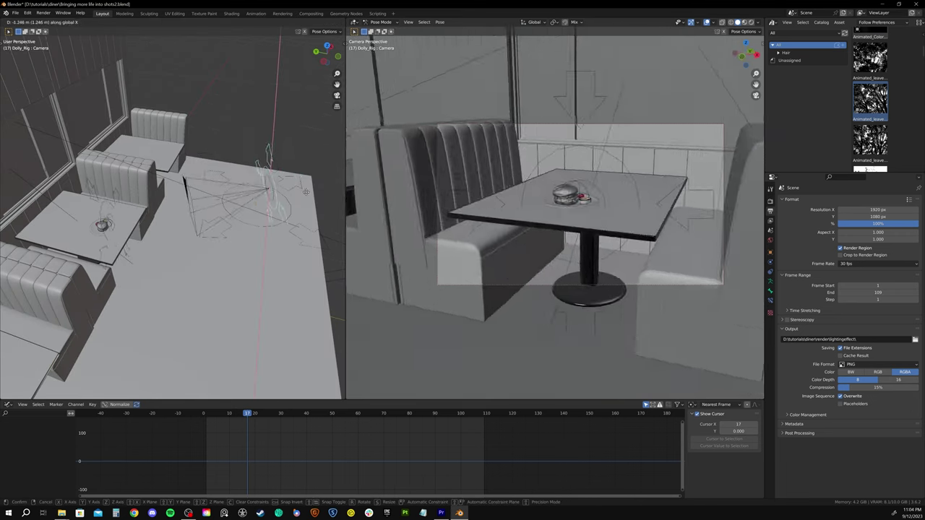
right_click(298, 186)
left_click(294, 189)
key("g")
key("shift+z")
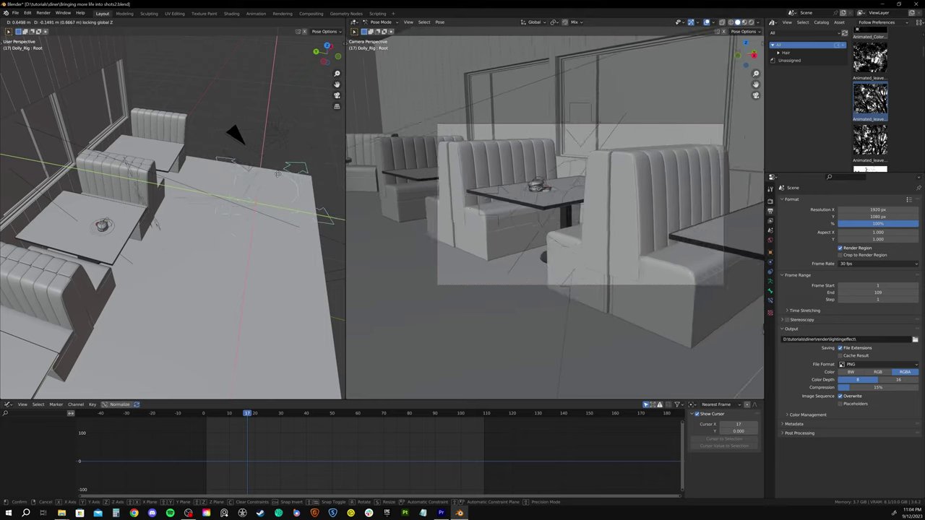
left_click(261, 180)
scroll(107, 221, "up", 3)
Step: Move the Aim control onto the burger table
left_click(107, 221)
middle_click_drag(107, 221, 86, 221)
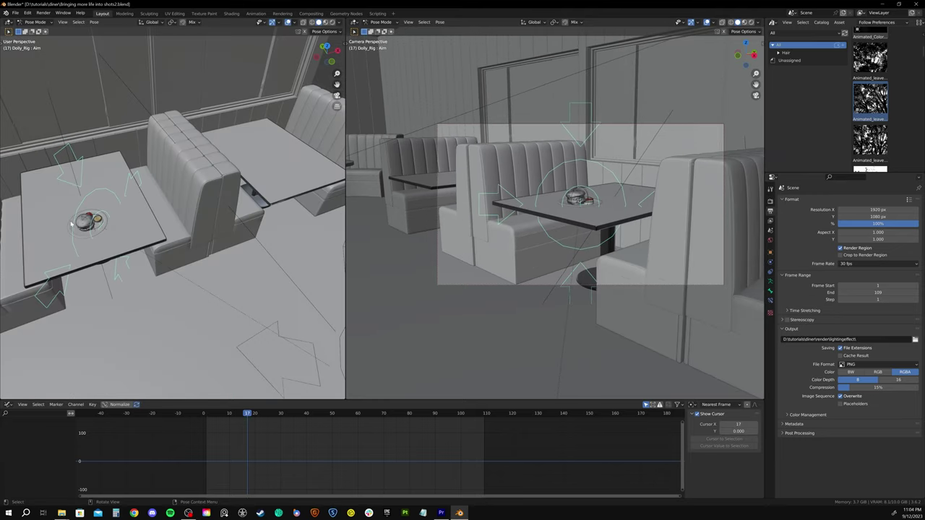
key("g")
left_click(86, 222)
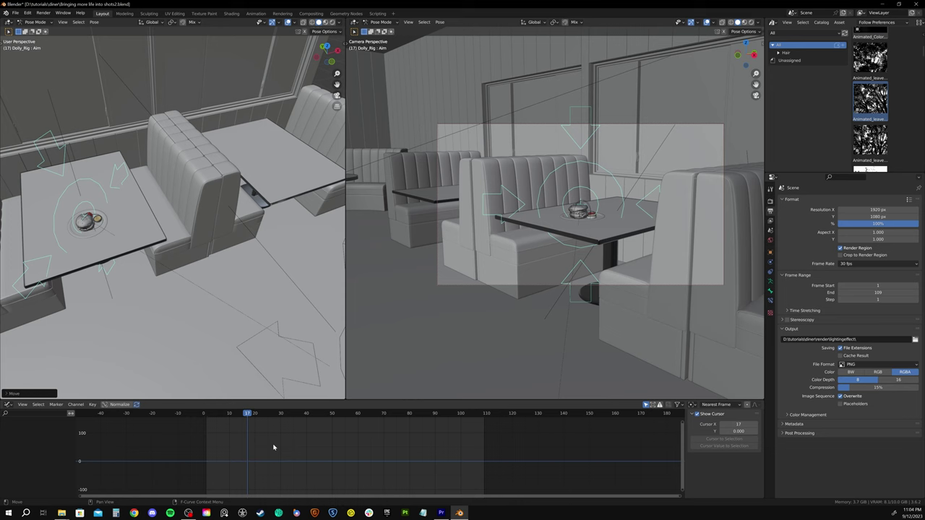
Step: Key the Camera bone's location at frame 1, slide it along the booths, and key it at frame 109
key("shift+Left")
scroll(265, 202, "down", 5)
middle_click_drag(265, 203, 305, 188)
left_click(305, 188)
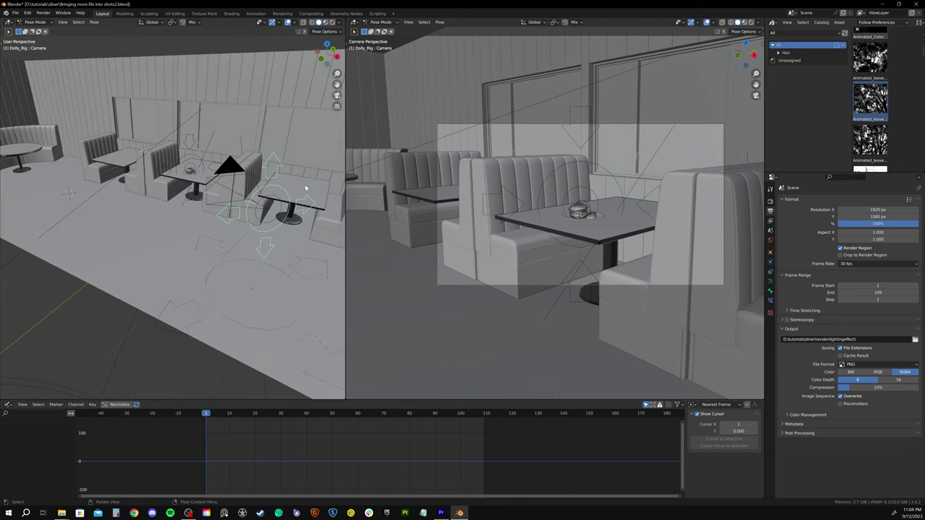
key("i")
left_click(304, 188)
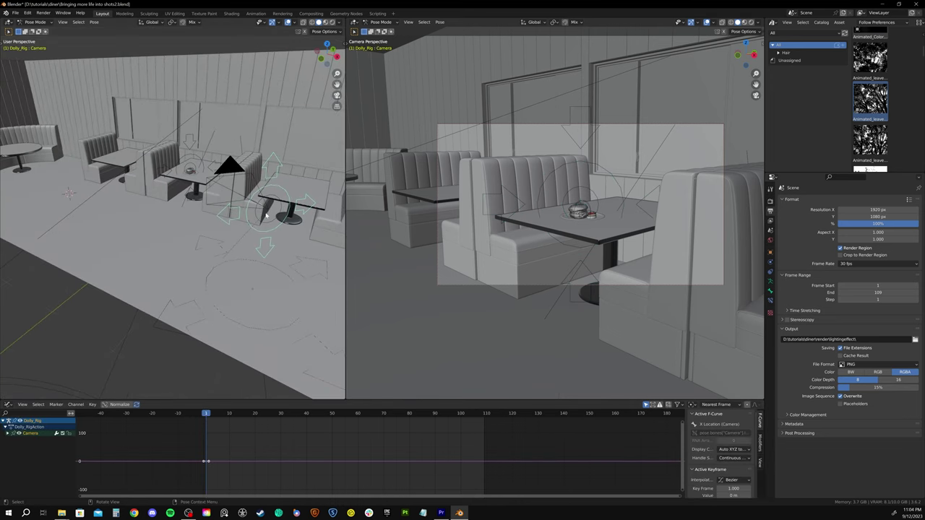
left_click_drag(271, 215, 163, 173)
key("i")
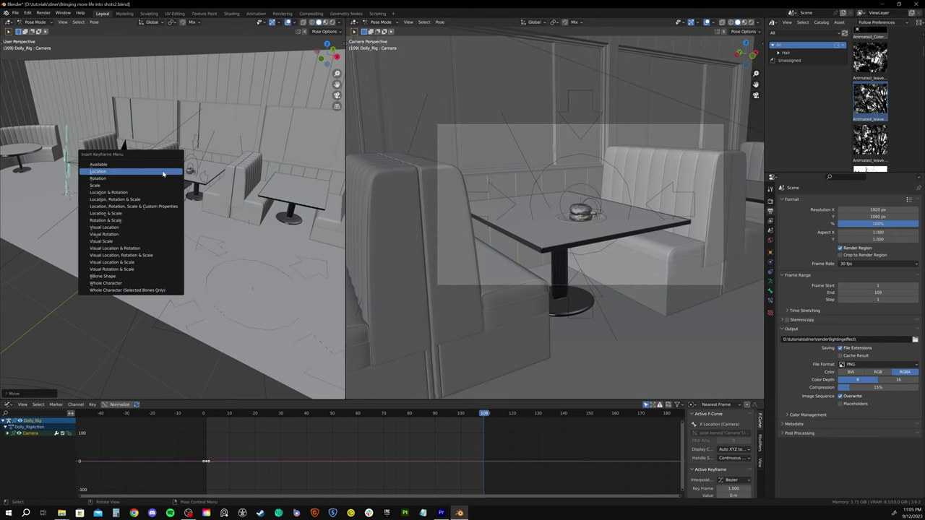
left_click(164, 174)
Step: Frame both location curves in the graph editor and scrub to preview the camera move
left_click_drag(253, 399, 253, 327)
key("Home")
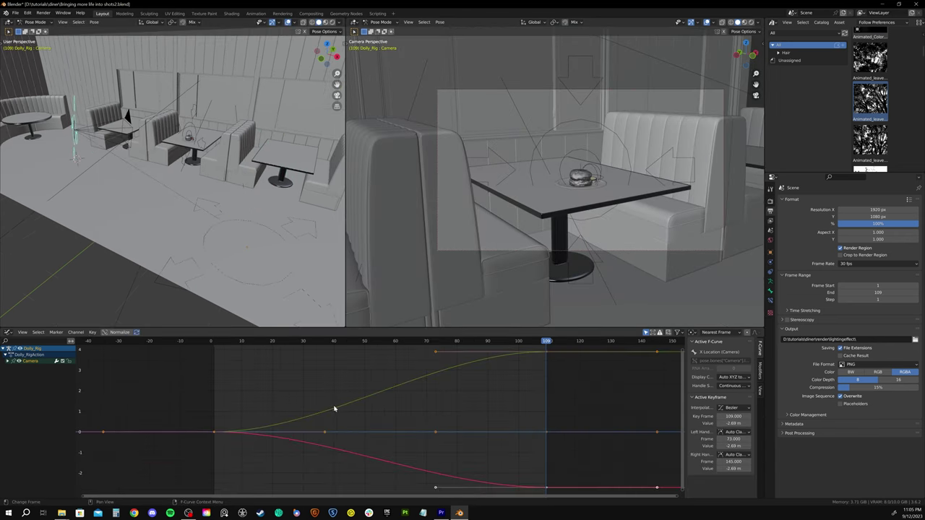
middle_click_drag(360, 391, 307, 400)
left_click(258, 390)
mouse_move(202, 345)
left_mouse_down()
mouse_move(457, 345)
mouse_move(186, 345)
left_mouse_up()
Step: Play back the dolly move, switch the camera keys to Linear interpolation, then undo it
key("space")
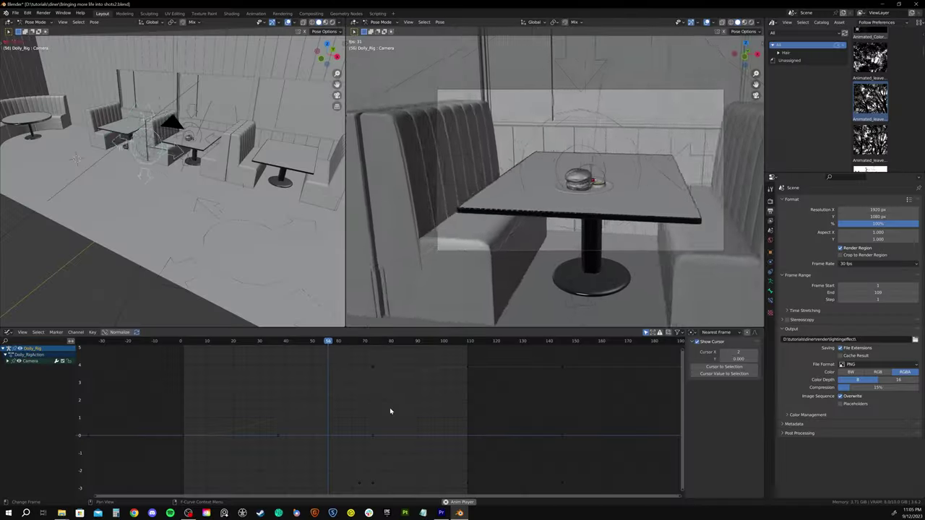
key("a")
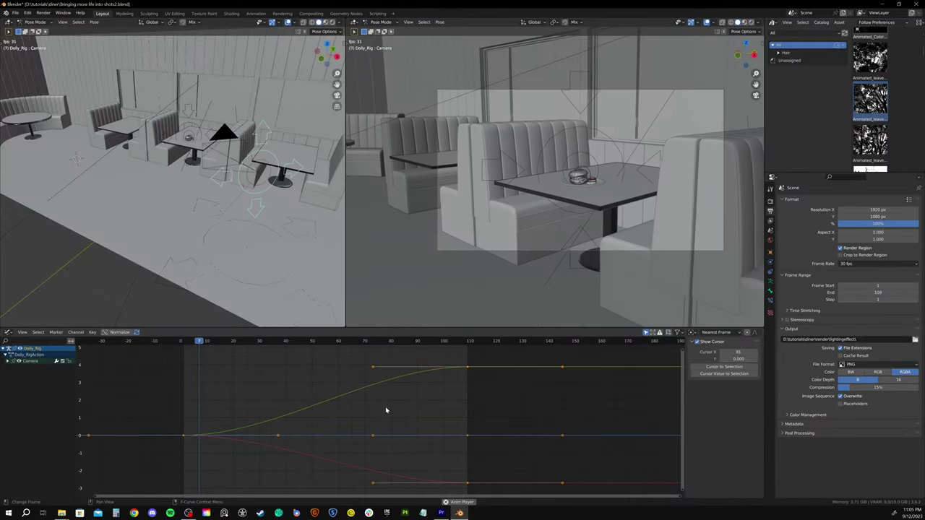
right_click(386, 410)
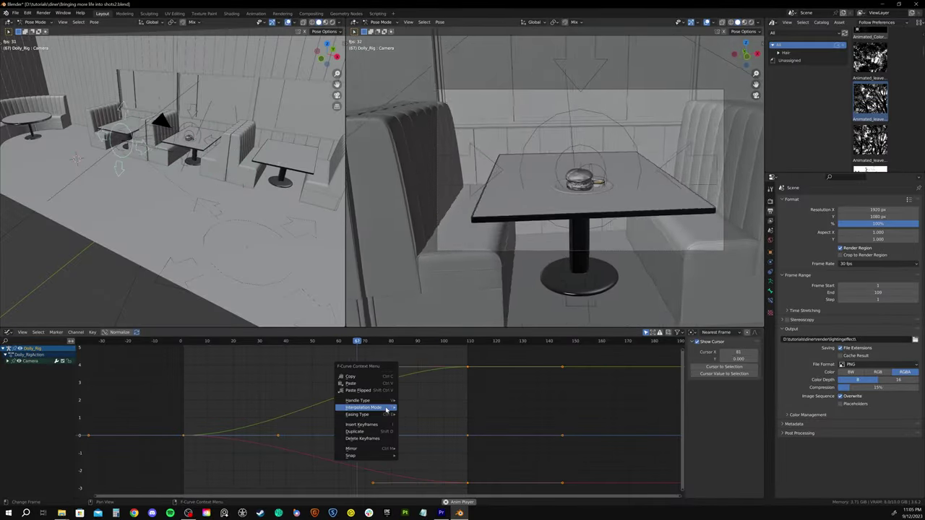
mouse_move(386, 410)
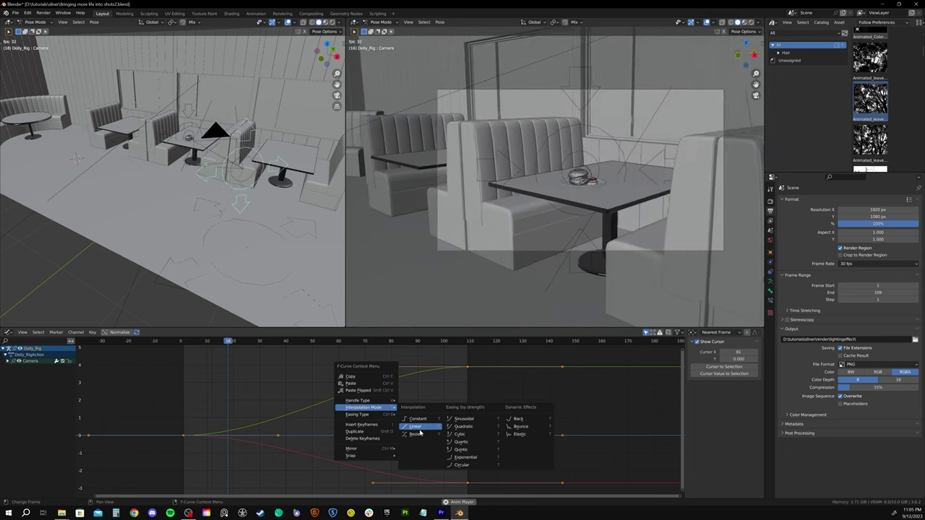
left_click(416, 426)
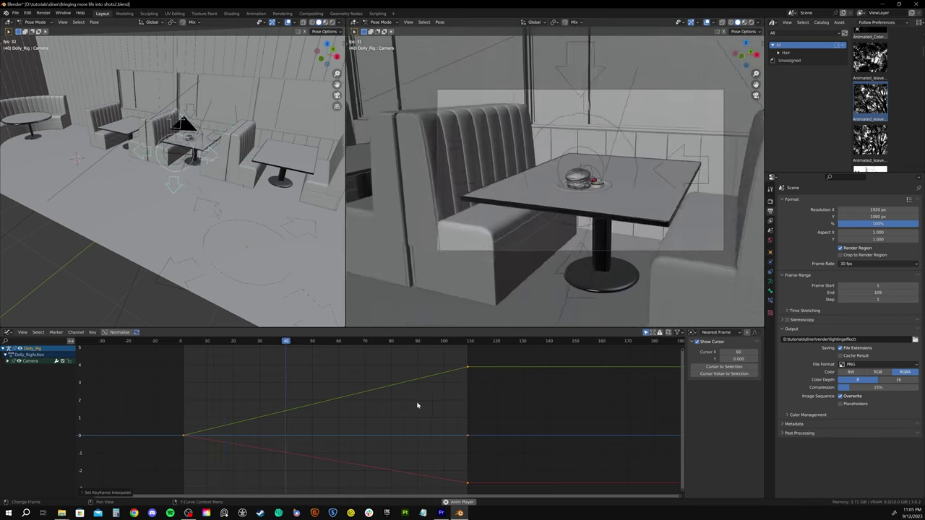
key("ctrl+z")
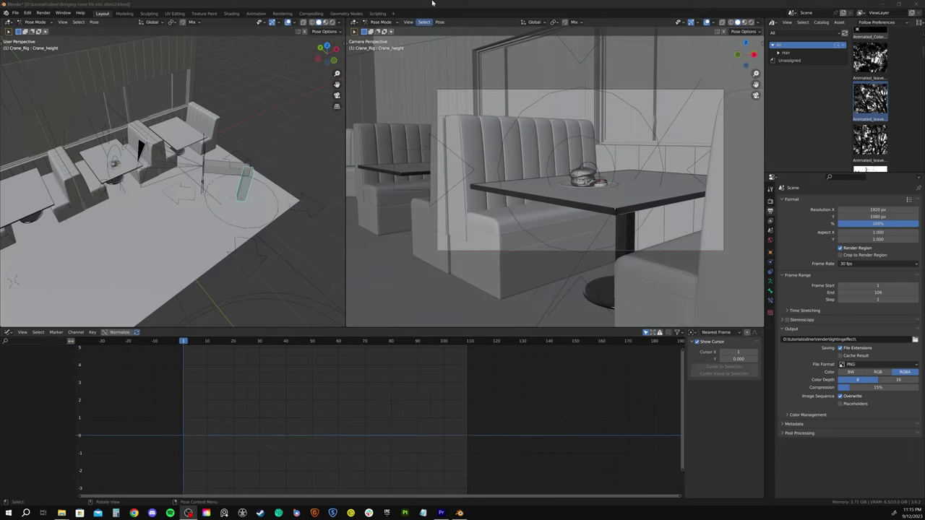
Step: Stretch the Crane_height and Crane_arm bones and keyframe their scale at frame 109
left_click_drag(384, 328, 392, 376)
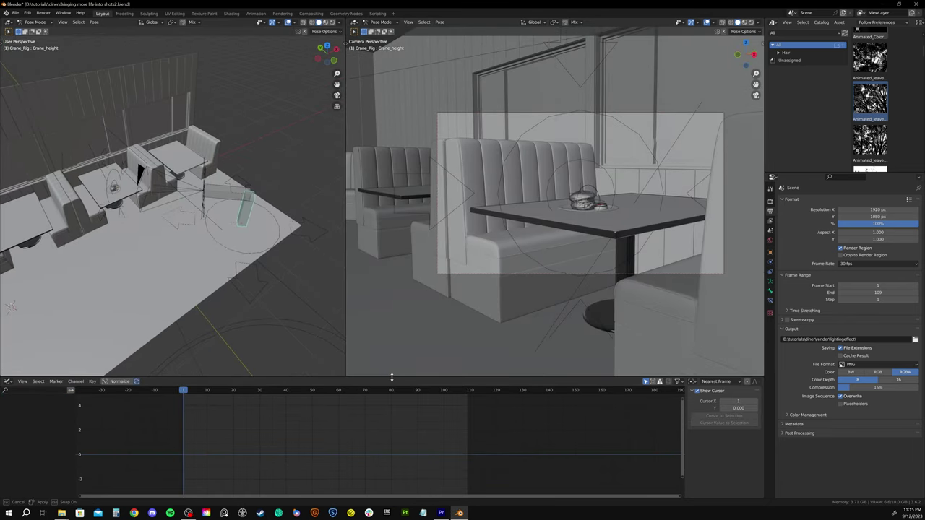
middle_click_drag(274, 256, 235, 188)
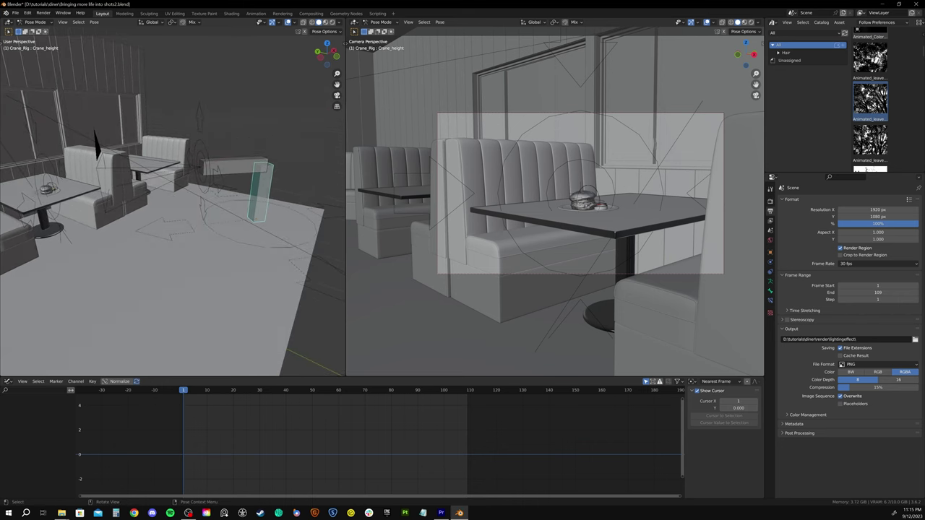
key("s")
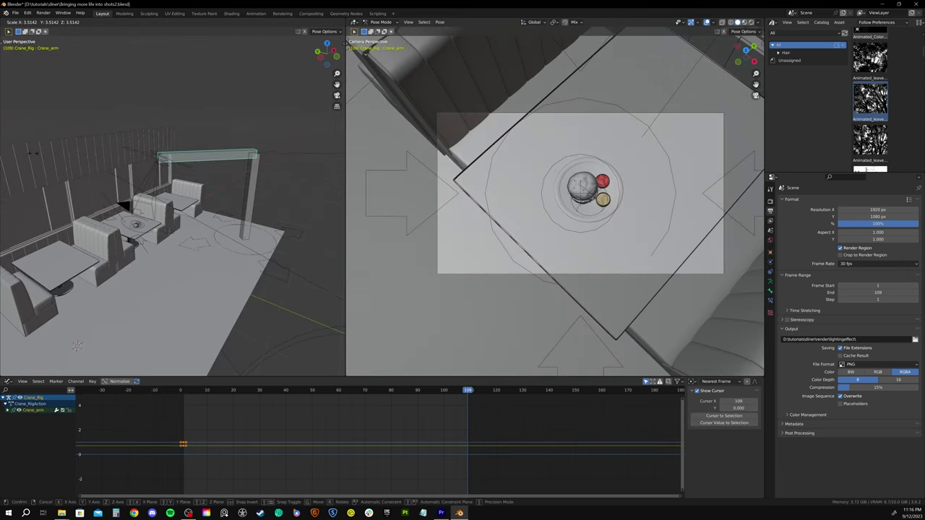
left_click(42, 154)
key("i")
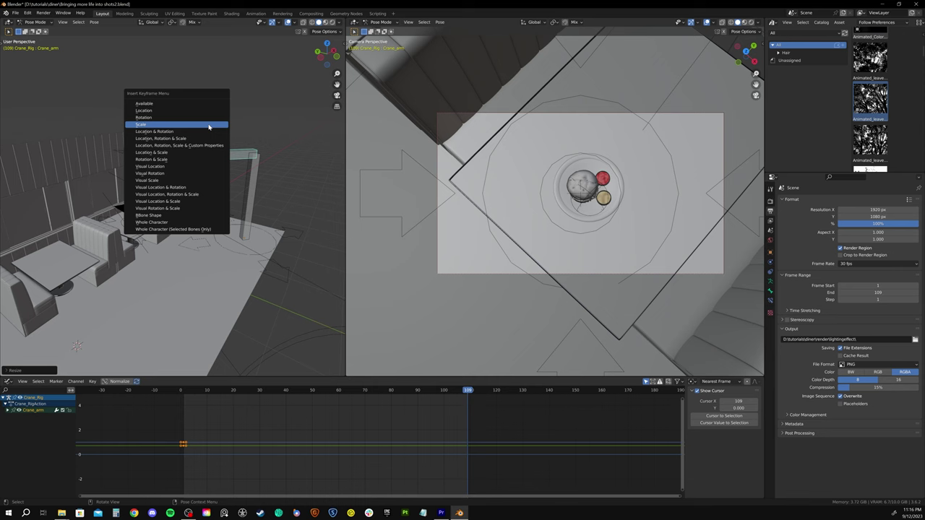
left_click(208, 128)
Step: Change the Interpolation Mode of the crane animation curves
right_click(250, 439)
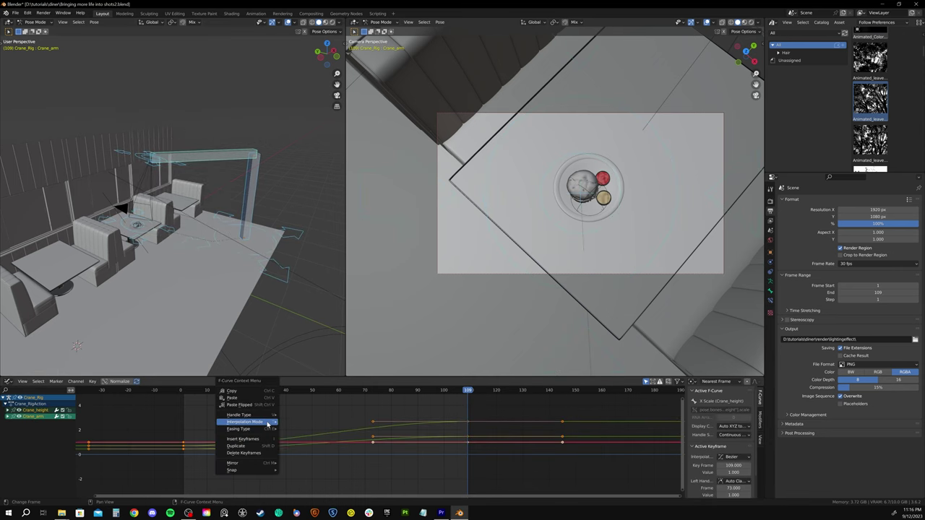
mouse_move(261, 429)
left_click(304, 433)
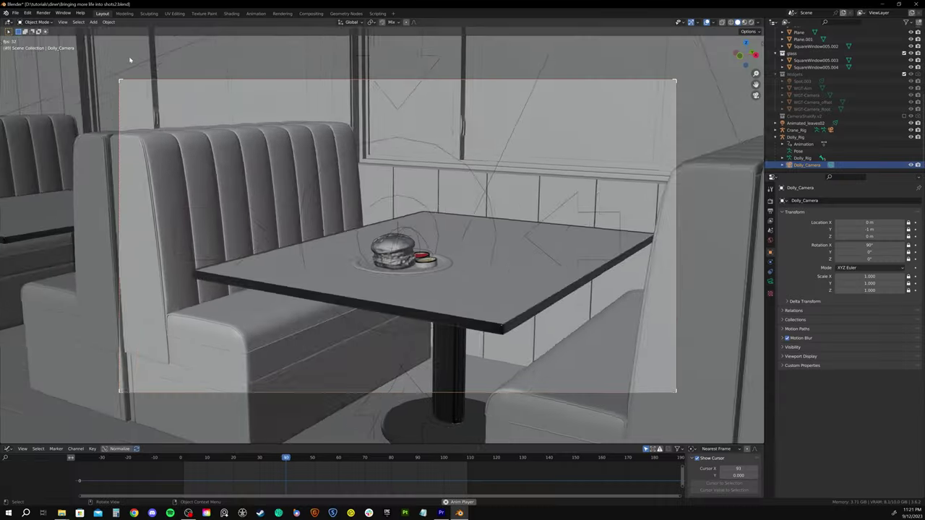
Step: Open Preferences and search the add-ons for 'shakif' to find Camera Shakify
left_click(27, 13)
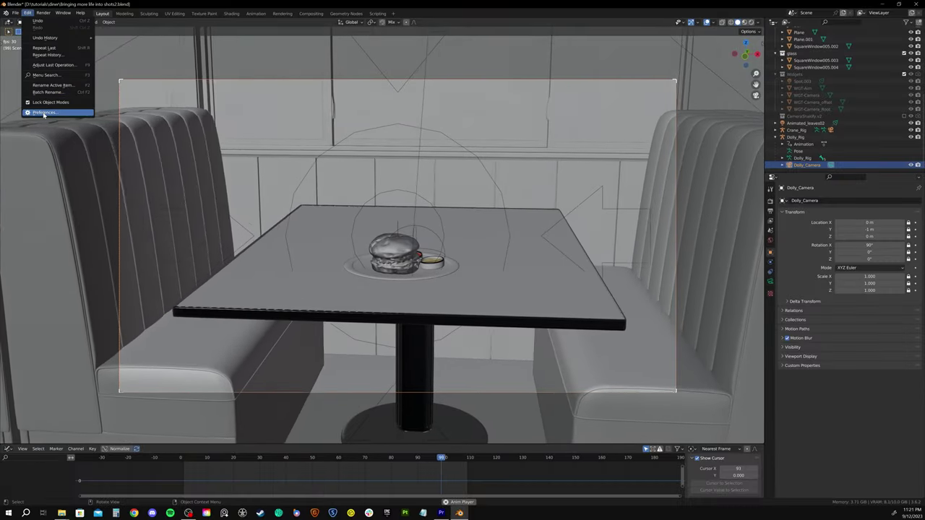
left_click(43, 112)
type("shakif")
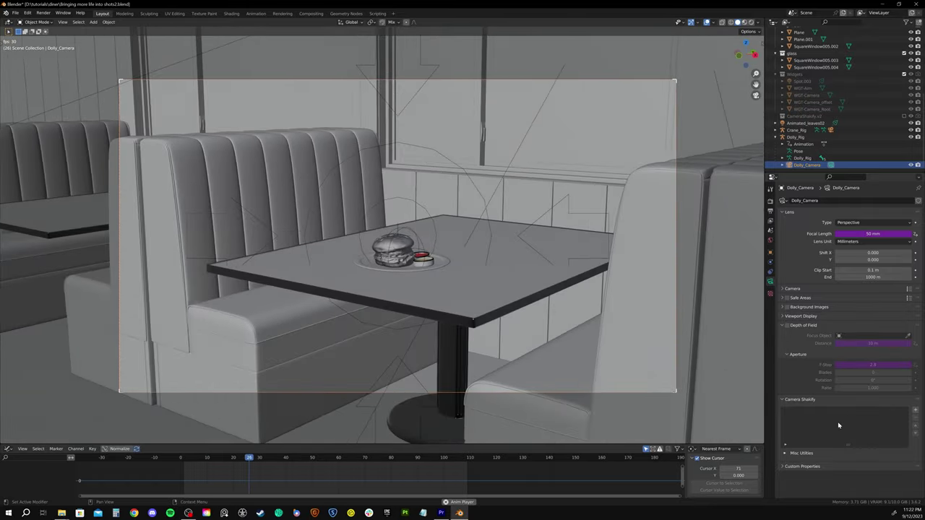
Step: Add a camera shake, trying The Zeek (2D) and then Spaceship Shake (2D)
left_click(916, 411)
scroll(841, 418, "down", 2)
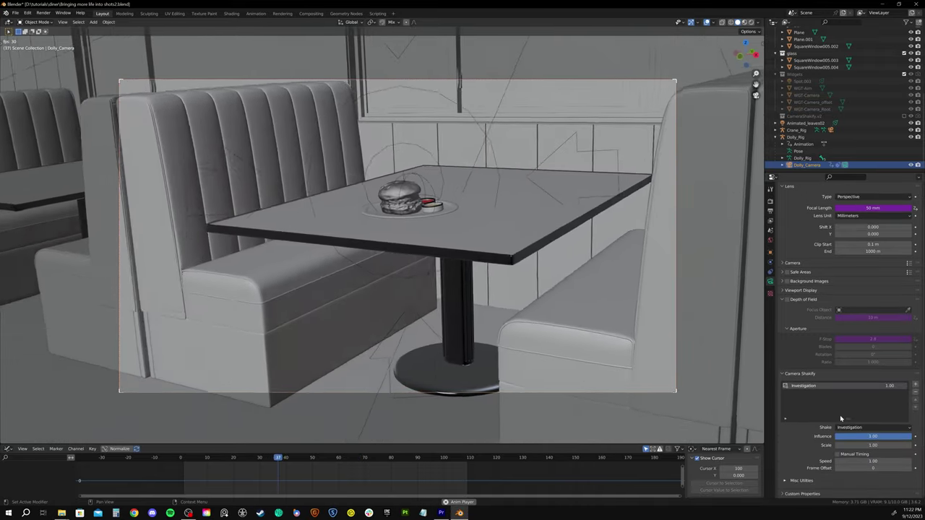
left_click(844, 427)
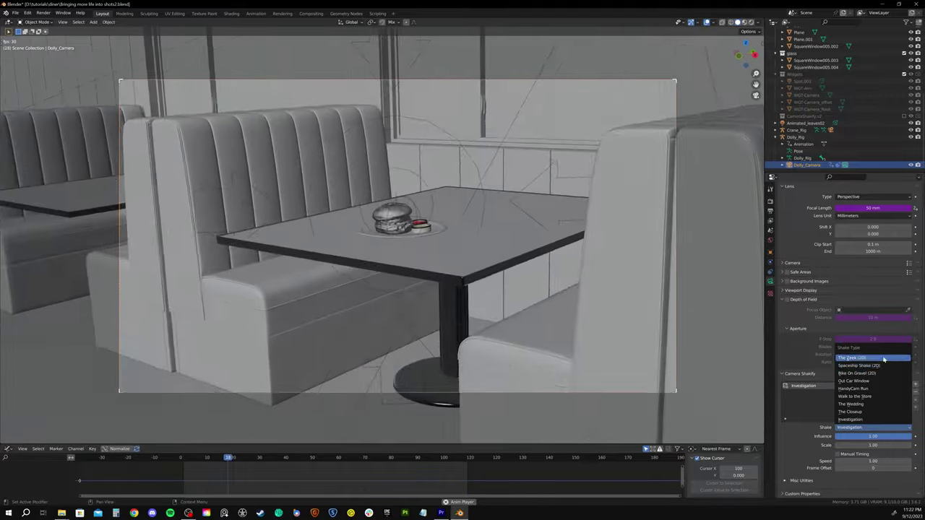
left_click(884, 358)
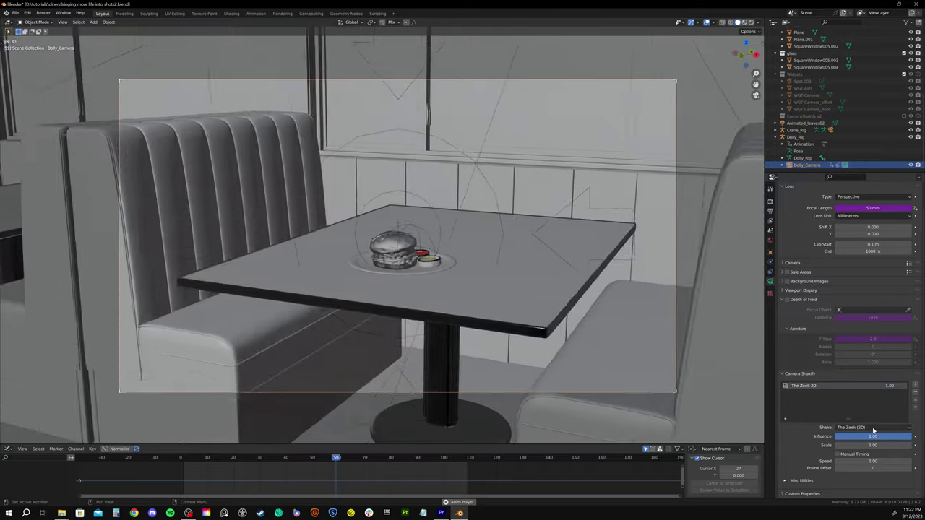
left_click(873, 428)
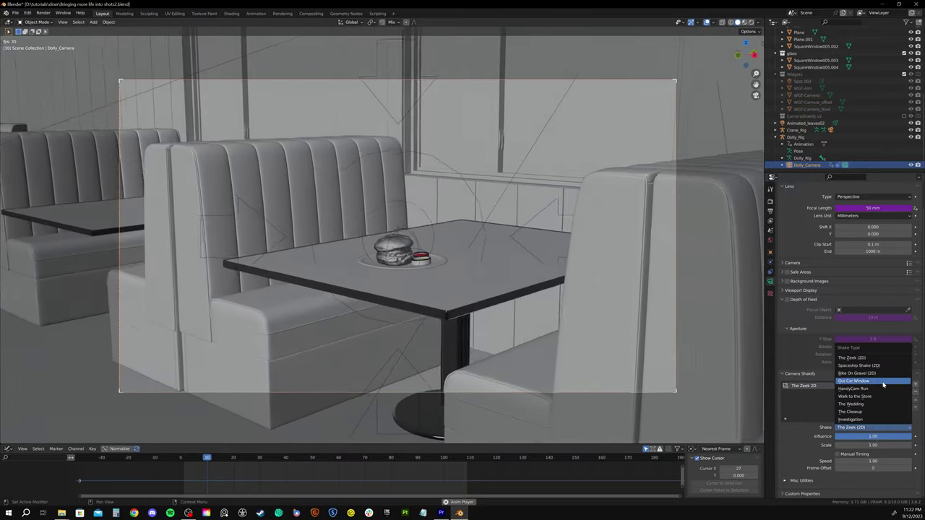
left_click(884, 367)
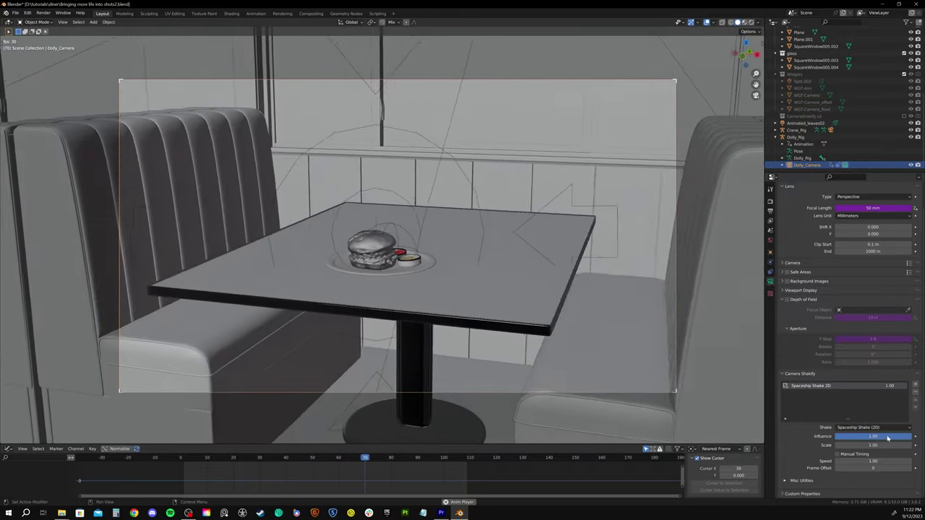
Step: Lower the Spaceship Shake influence to 0.1, then to 0.05
type("0.1")
key("Return")
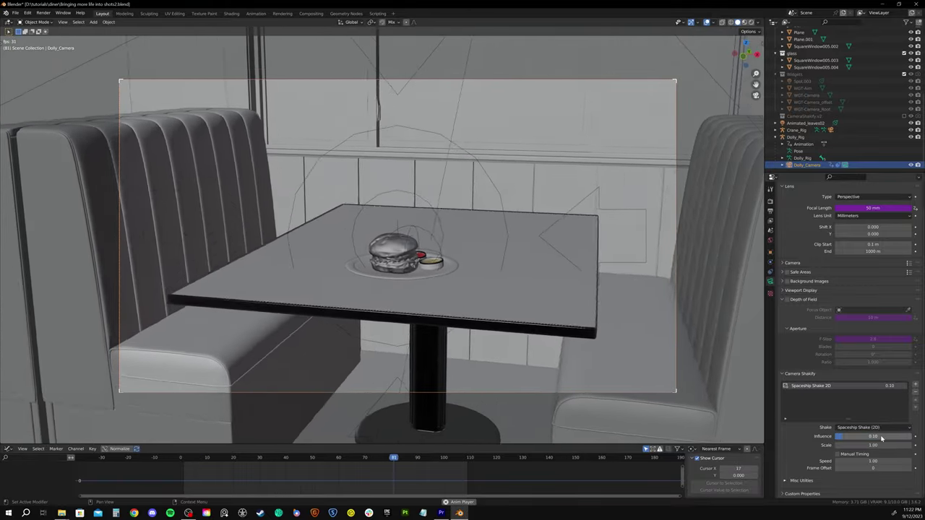
left_click(888, 438)
type("0.05")
key("Return")
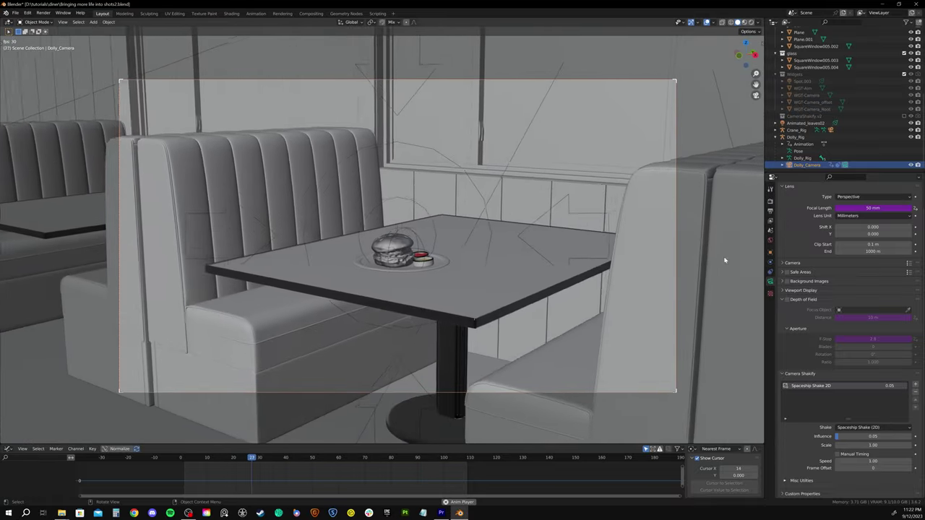
Step: Switch the shake to Walk To The Store with influence 1.00
left_click(873, 428)
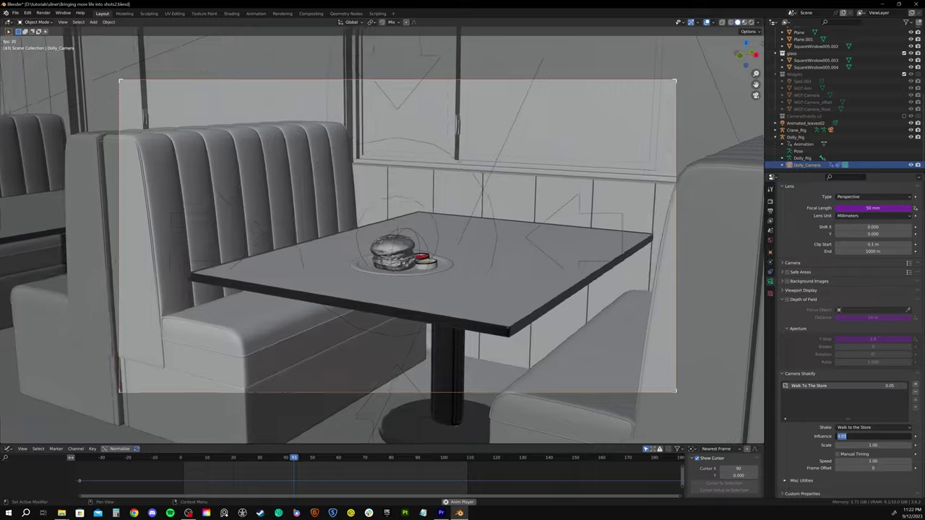
left_click(867, 404)
left_click_drag(842, 437, 873, 437)
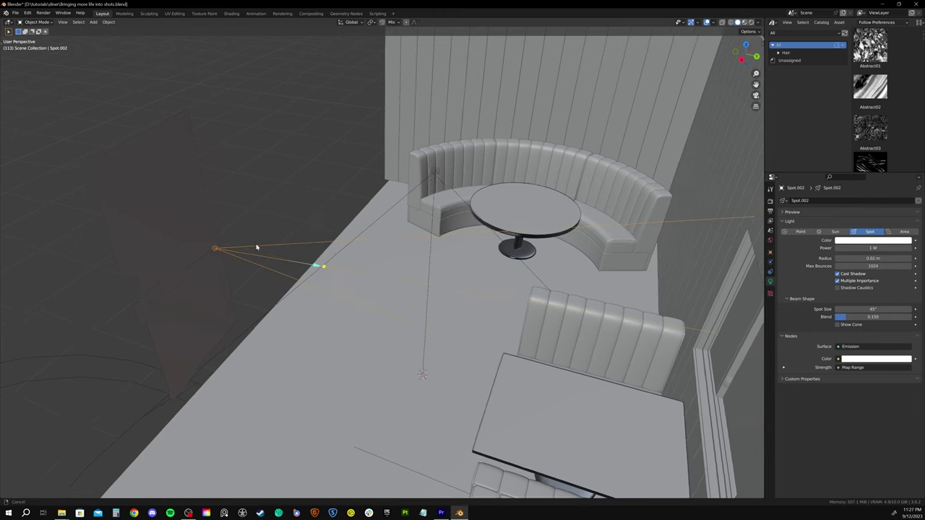
Step: Pan across the diner and play the animation to preview the Spot.002 swinging-door light
middle_click_drag(258, 247, 346, 192, "shift")
key("space")
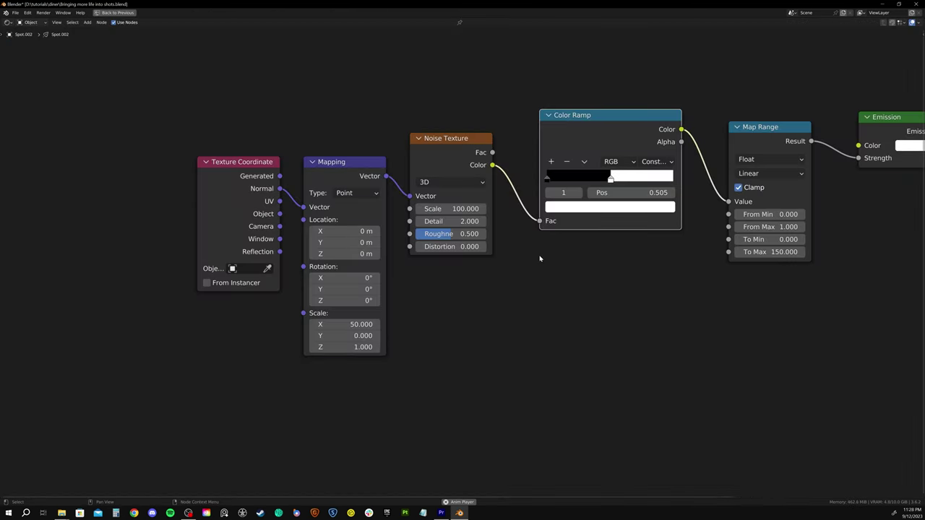
middle_click_drag(541, 256, 475, 278)
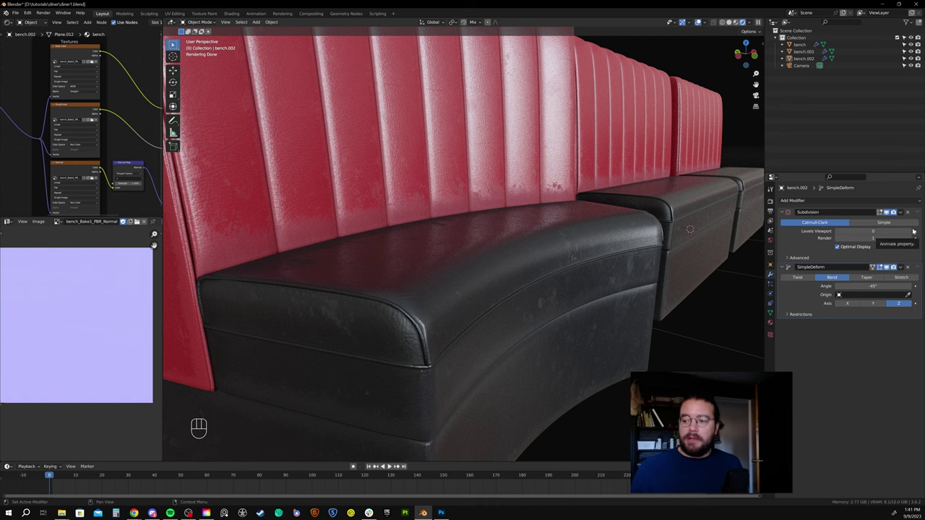
Step: Set the bench's viewport subdivision level to 1, then zoom out to a front-left view of the three benches
left_click(912, 232)
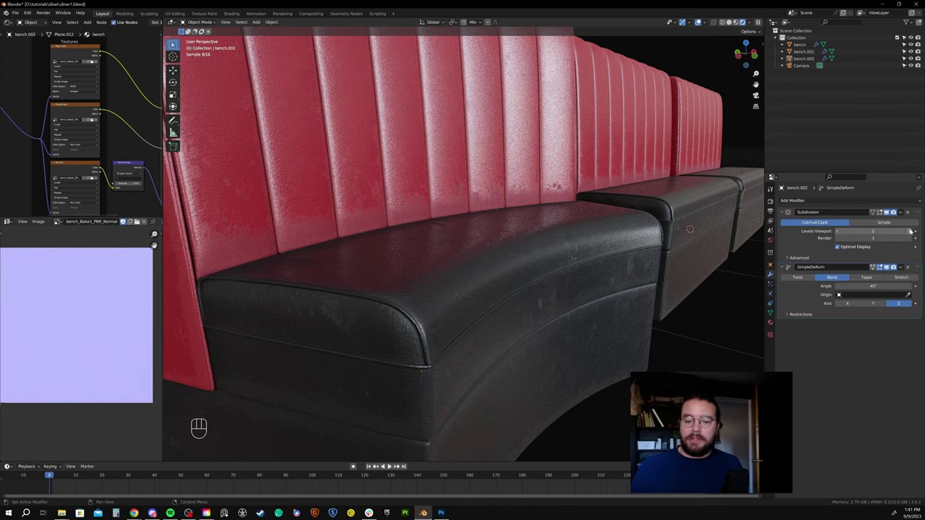
scroll(485, 245, "down", 5)
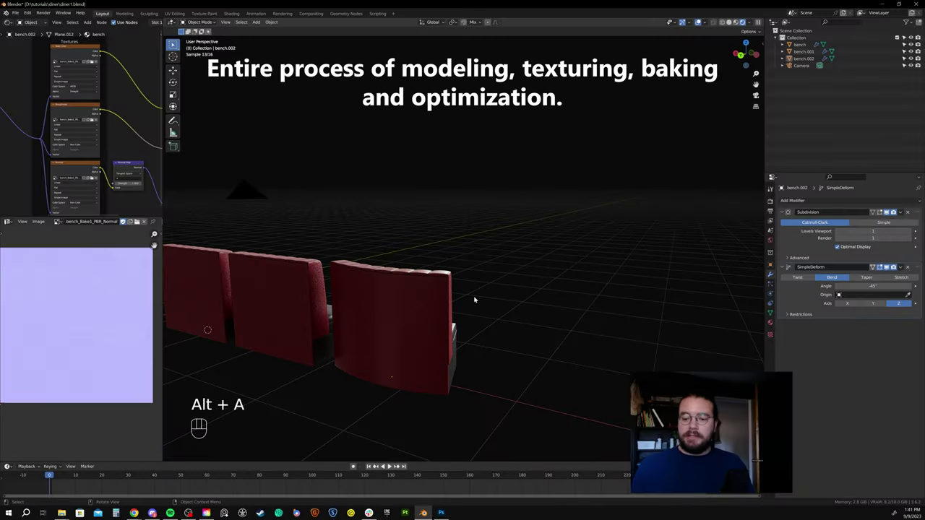
middle_click_drag(397, 299, 325, 300)
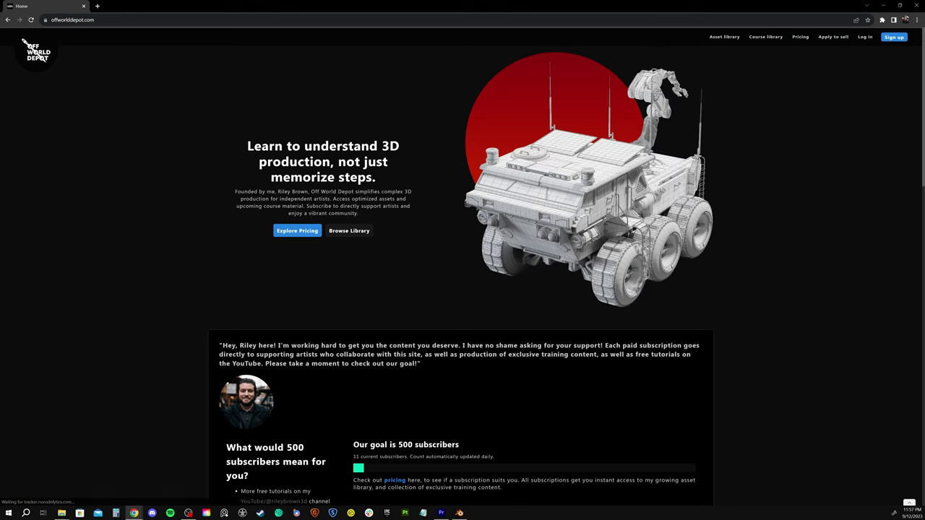
Step: Scroll down the Off World Depot homepage to the Added Recently section
scroll(123, 143, "down", 3)
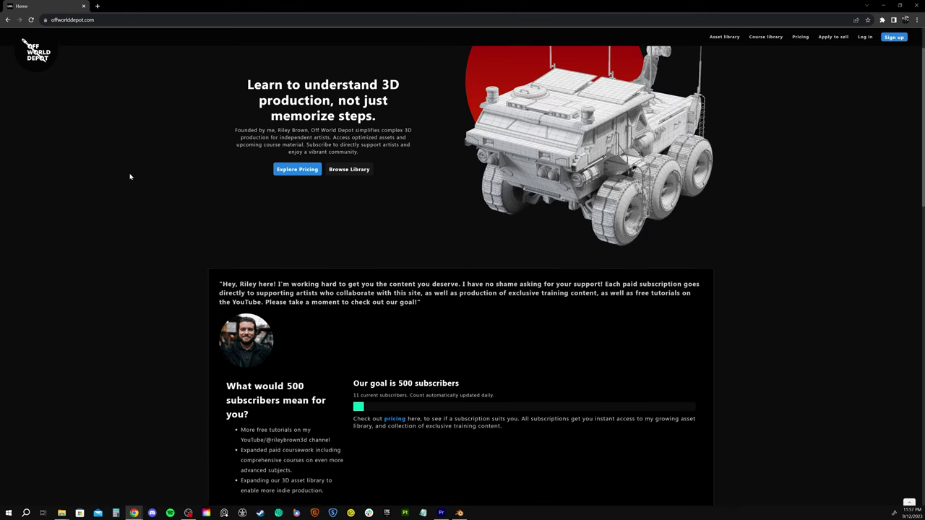